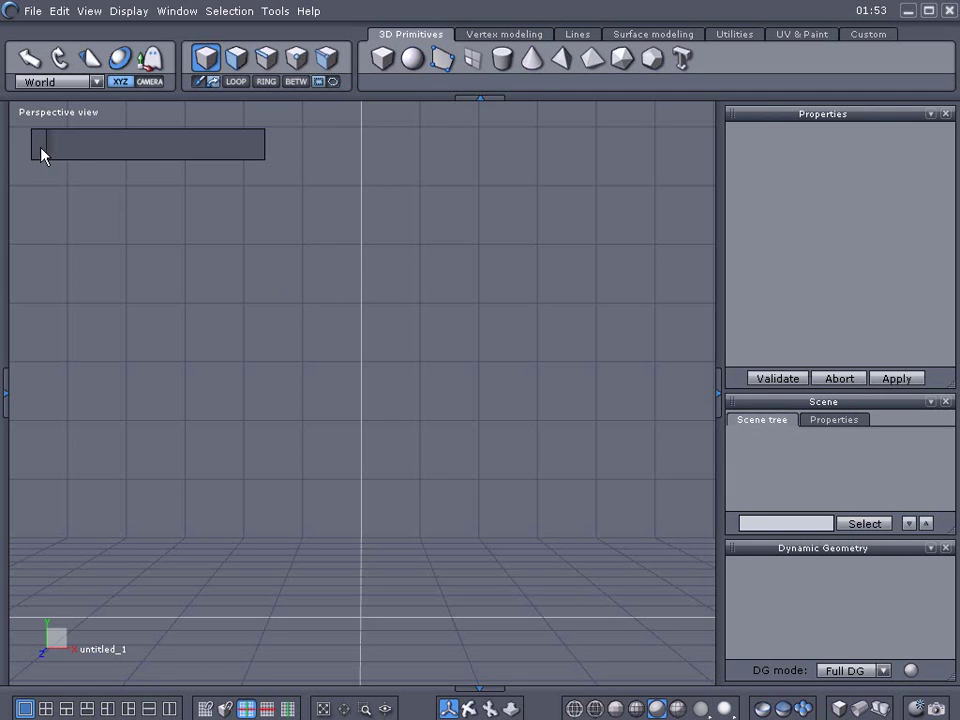
Switch the viewport from perspective to orthographic projection, facing the vertical construction plane.
{"action": "mouse_move", "coordinate": [40, 155]}
{"action": "left_mouse_down"}
{"action": "mouse_move", "coordinate": [167, 165]}
{"action": "mouse_move", "coordinate": [28, 167]}
{"action": "mouse_move", "coordinate": [37, 162]}
{"action": "left_mouse_up"}
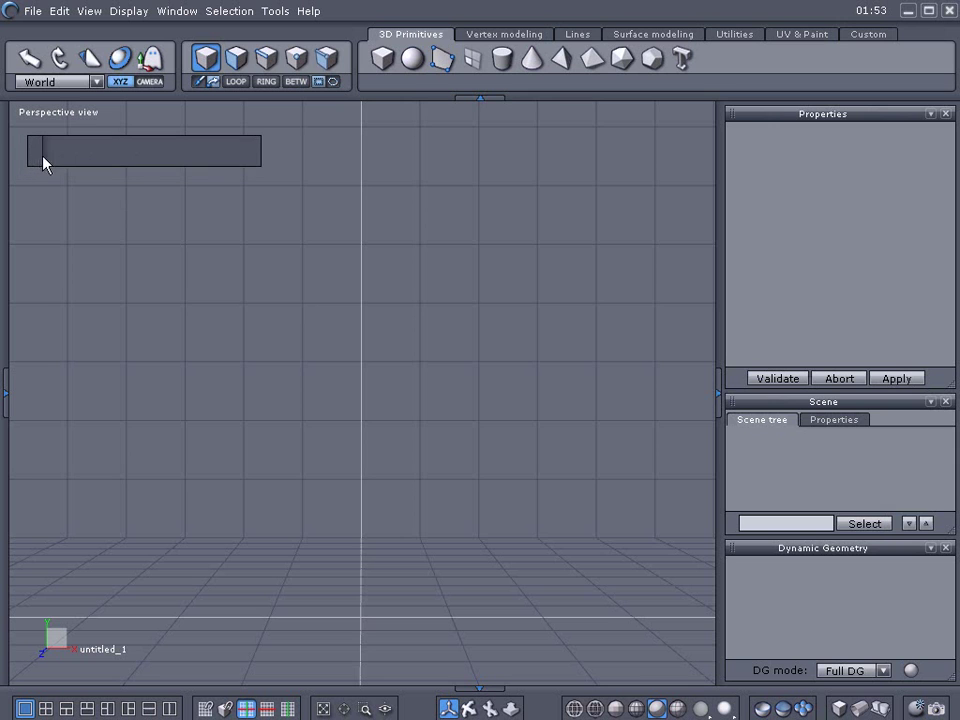
{"action": "left_click", "coordinate": [880, 708]}
{"action": "scroll", "coordinate": [328, 480], "scroll_direction": "down", "scroll_amount": 5}
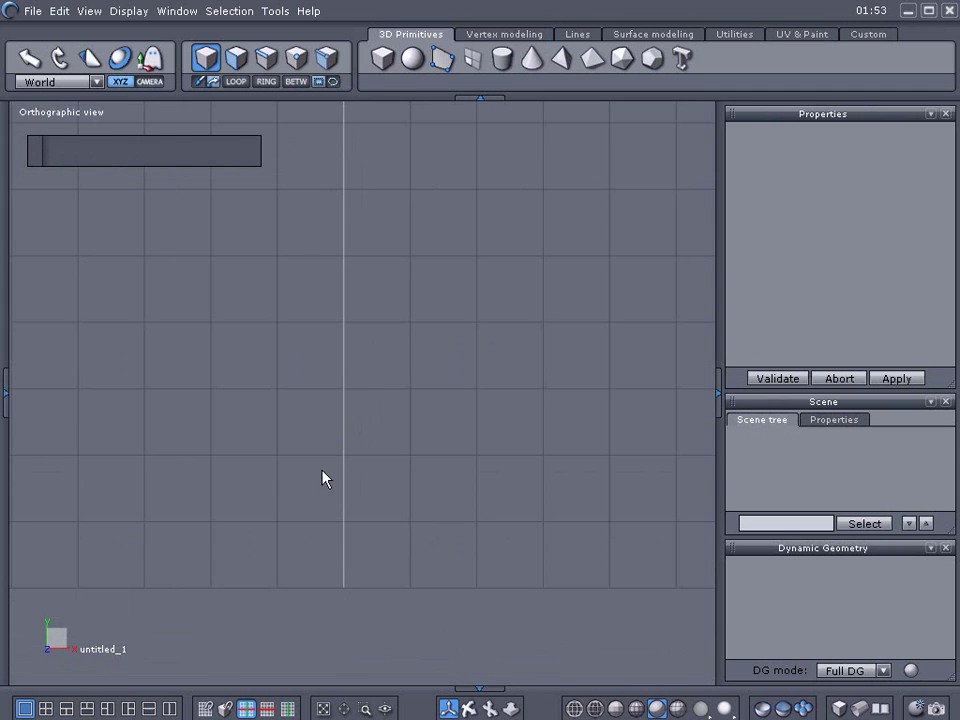
{"action": "scroll", "coordinate": [340, 614], "scroll_direction": "down", "scroll_amount": 4}
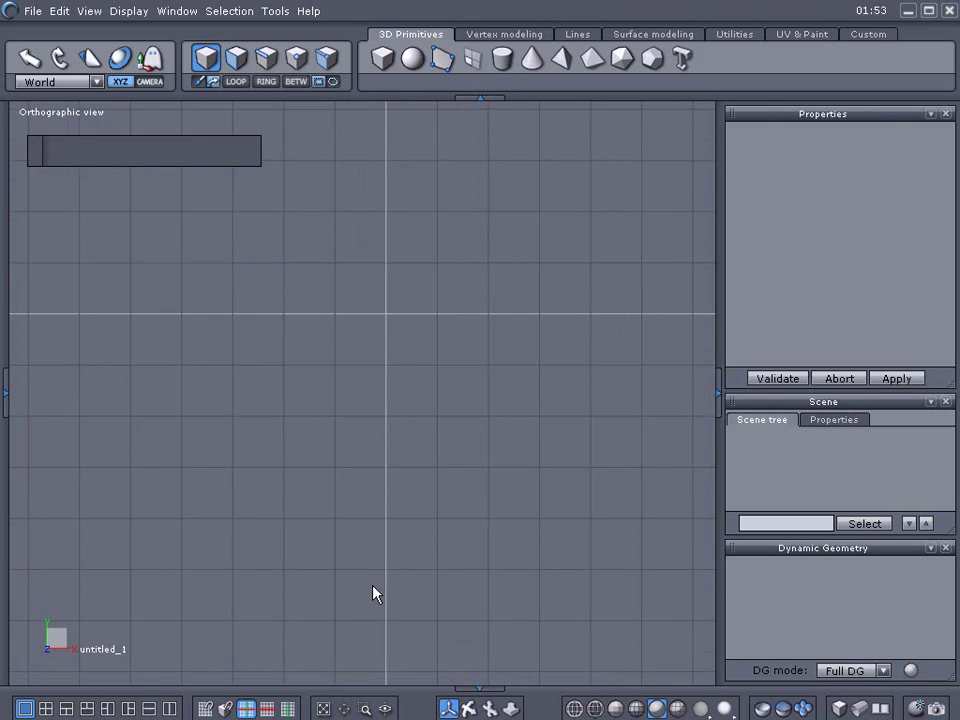
{"action": "middle_click_drag", "start_coordinate": [388, 567], "coordinate": [388, 555]}
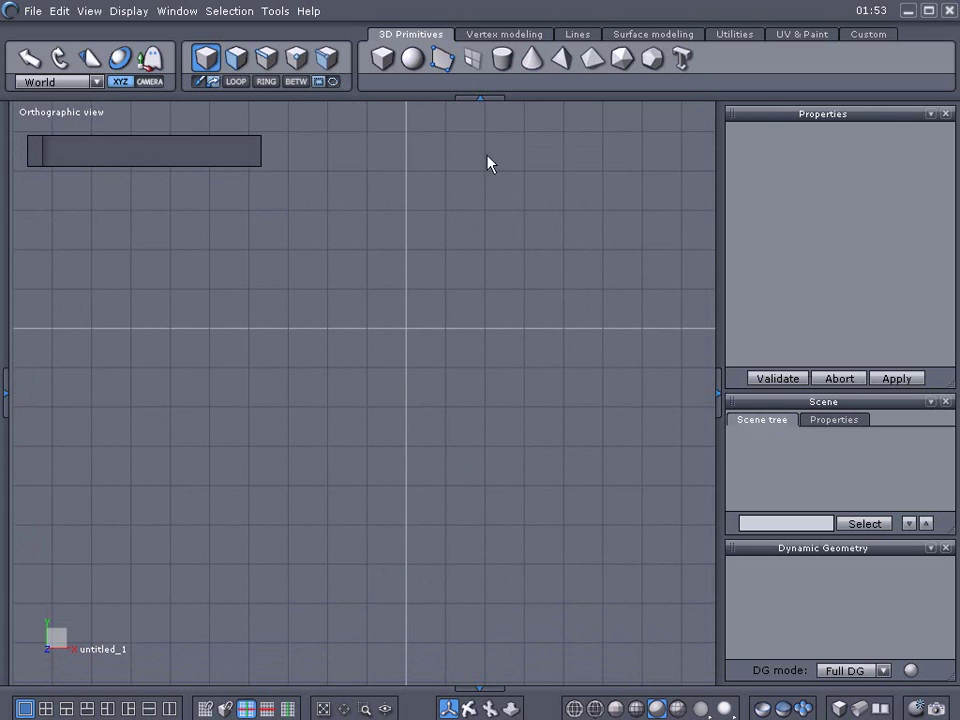
Draw an upright grid of 4 by 8 cells, about 40 wide and 77 high, on the vertical plane.
{"action": "left_click", "coordinate": [473, 62]}
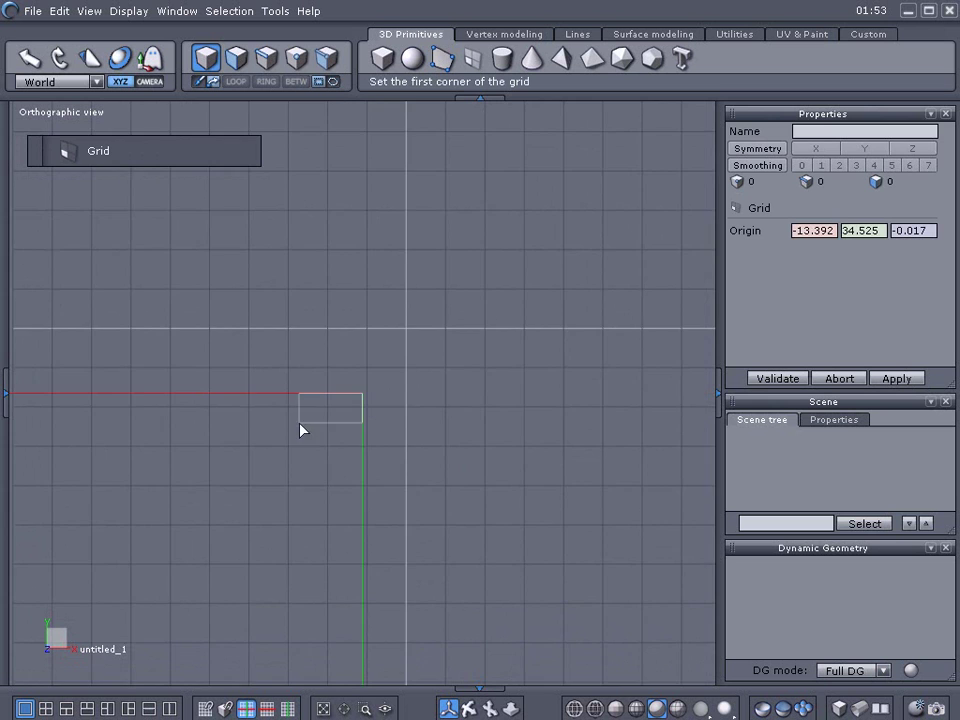
{"action": "scroll", "coordinate": [318, 482], "scroll_direction": "down", "scroll_amount": 2}
{"action": "middle_click_drag", "start_coordinate": [319, 486], "coordinate": [313, 437]}
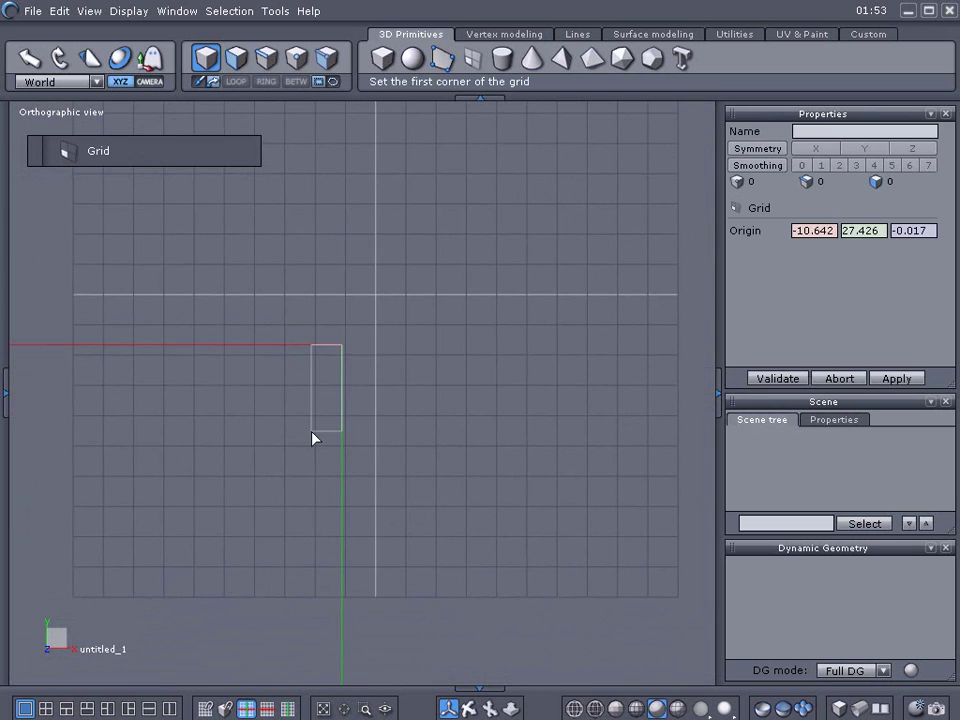
{"action": "left_click", "coordinate": [163, 594]}
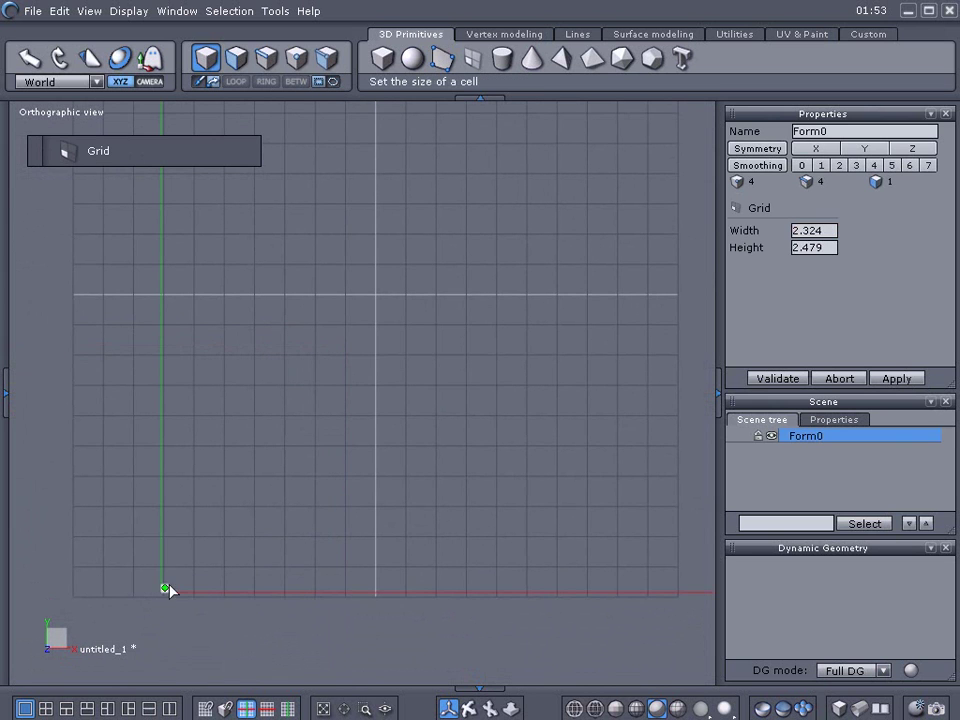
{"action": "left_click", "coordinate": [224, 541]}
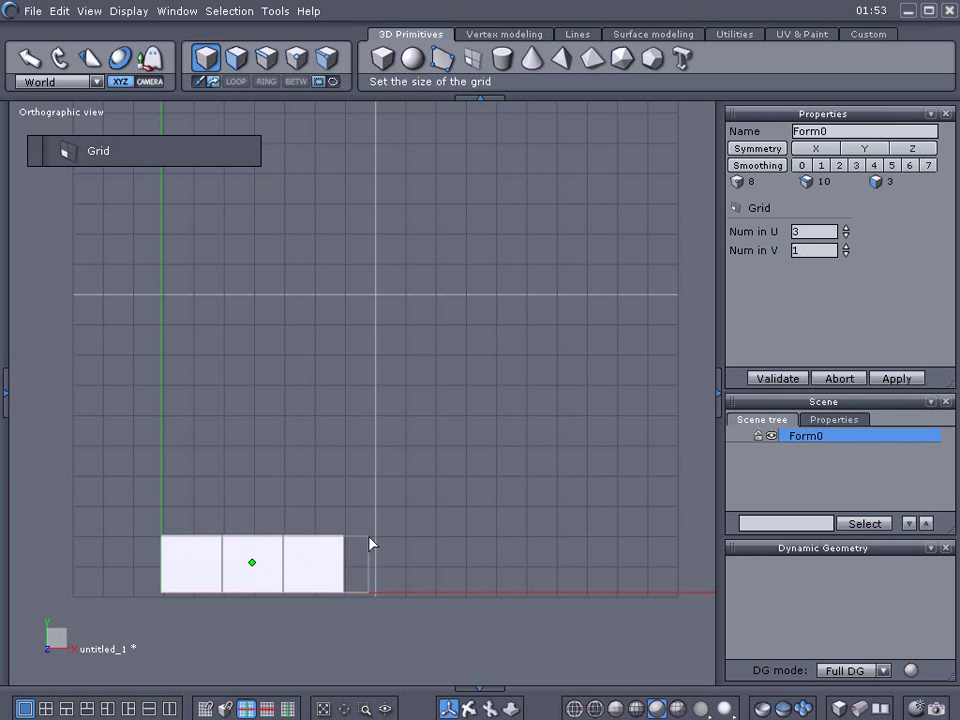
{"action": "middle_click_drag", "start_coordinate": [437, 537], "coordinate": [437, 603]}
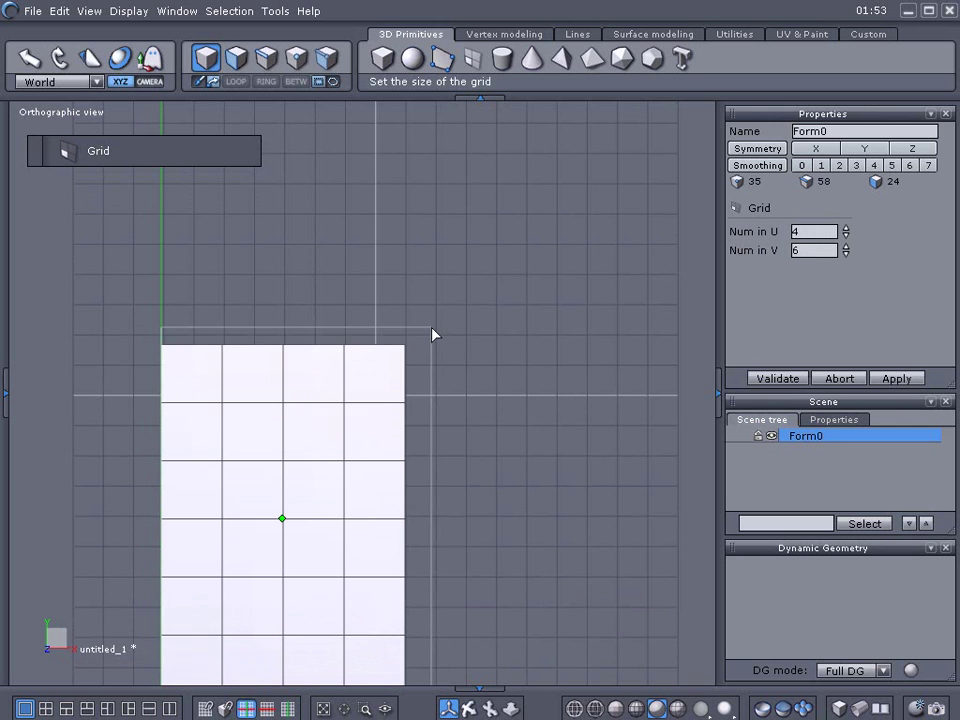
{"action": "left_click", "coordinate": [437, 228]}
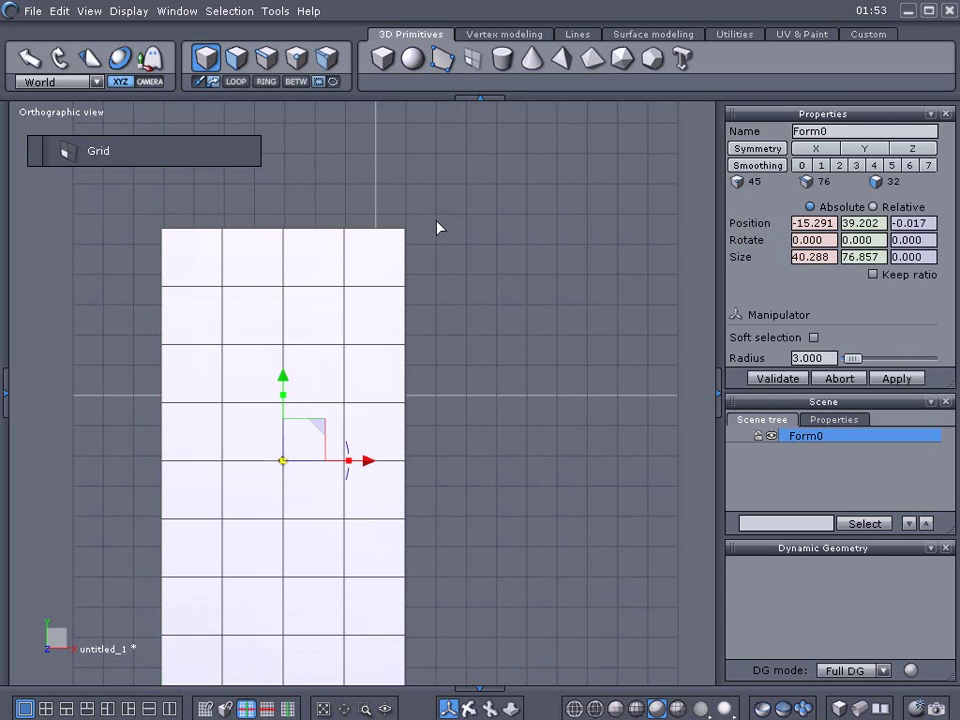
Give the grid a thickness of about 3.05 and collapse its dynamic geometry.
{"action": "middle_click_drag", "start_coordinate": [514, 396], "coordinate": [527, 375]}
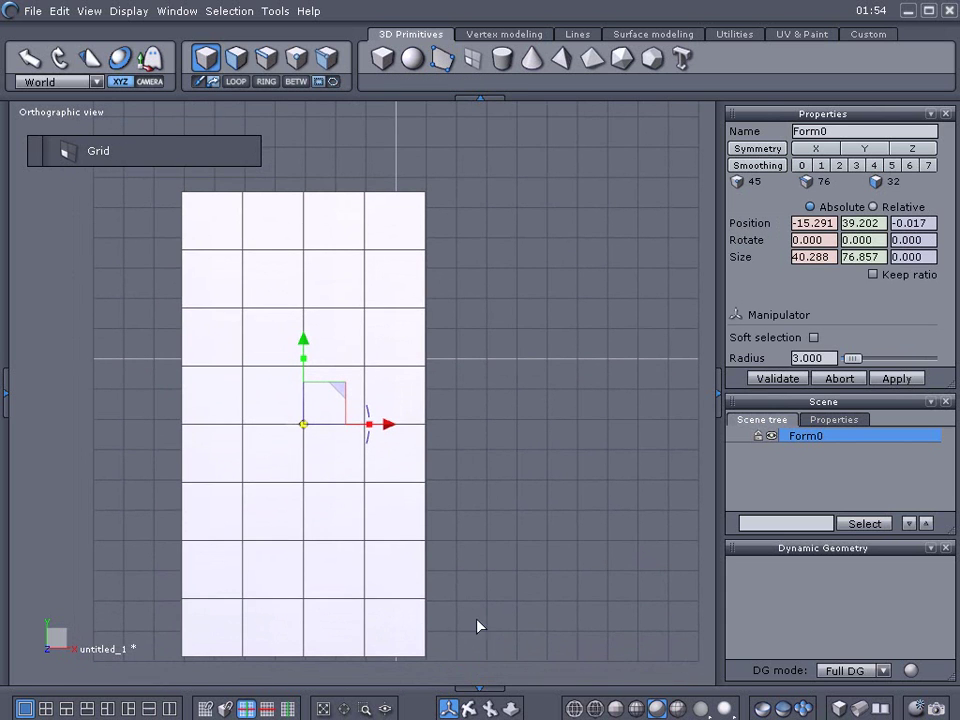
{"action": "key", "text": "0"}
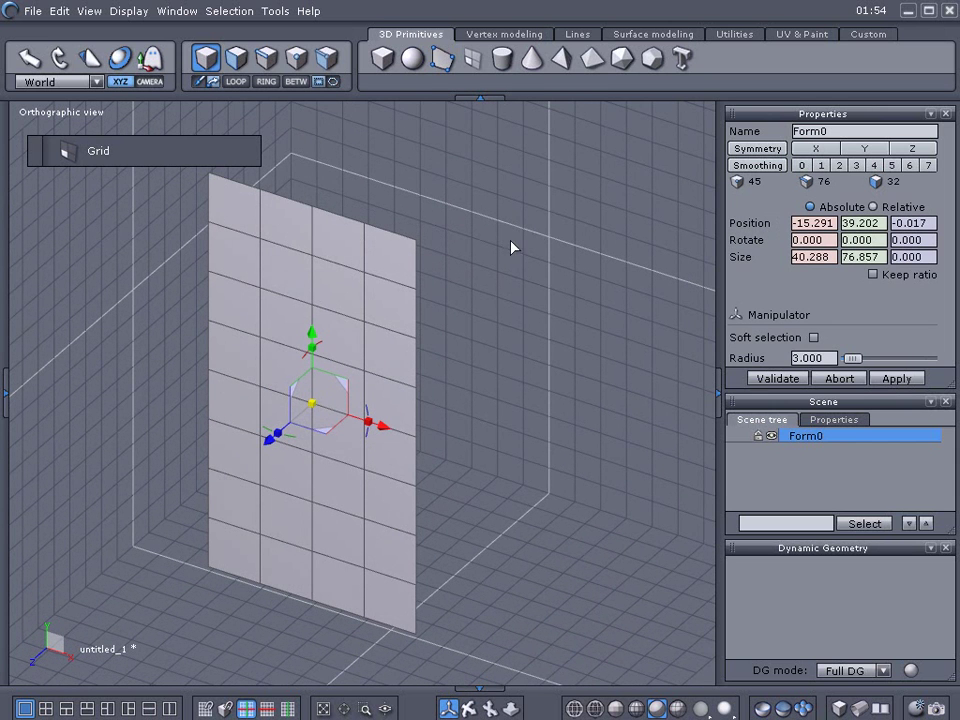
{"action": "left_click", "coordinate": [648, 37]}
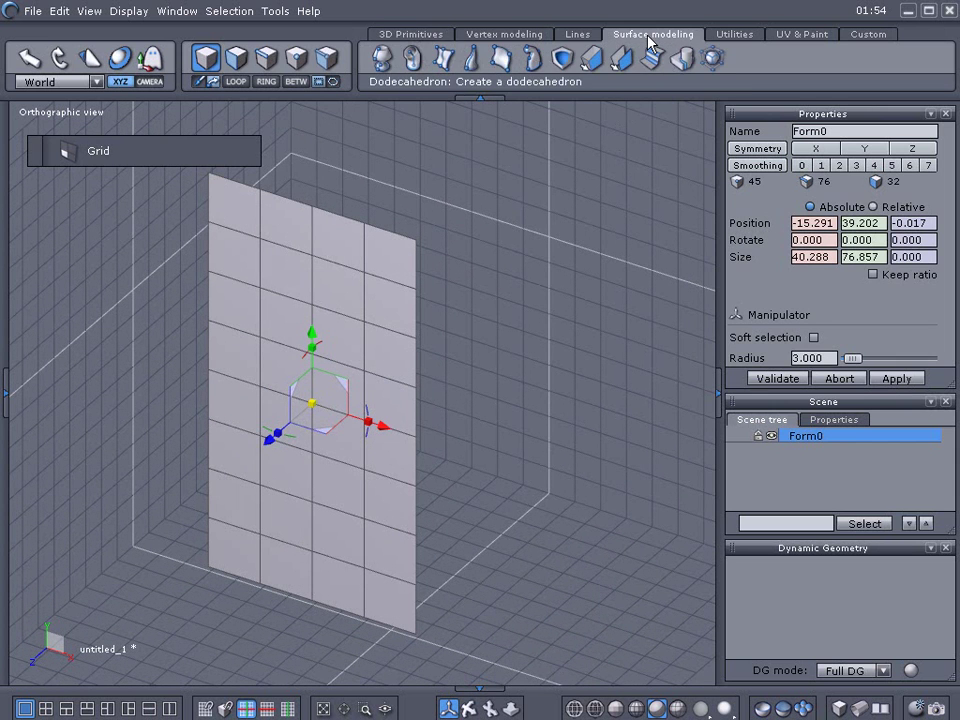
{"action": "left_click", "coordinate": [452, 55]}
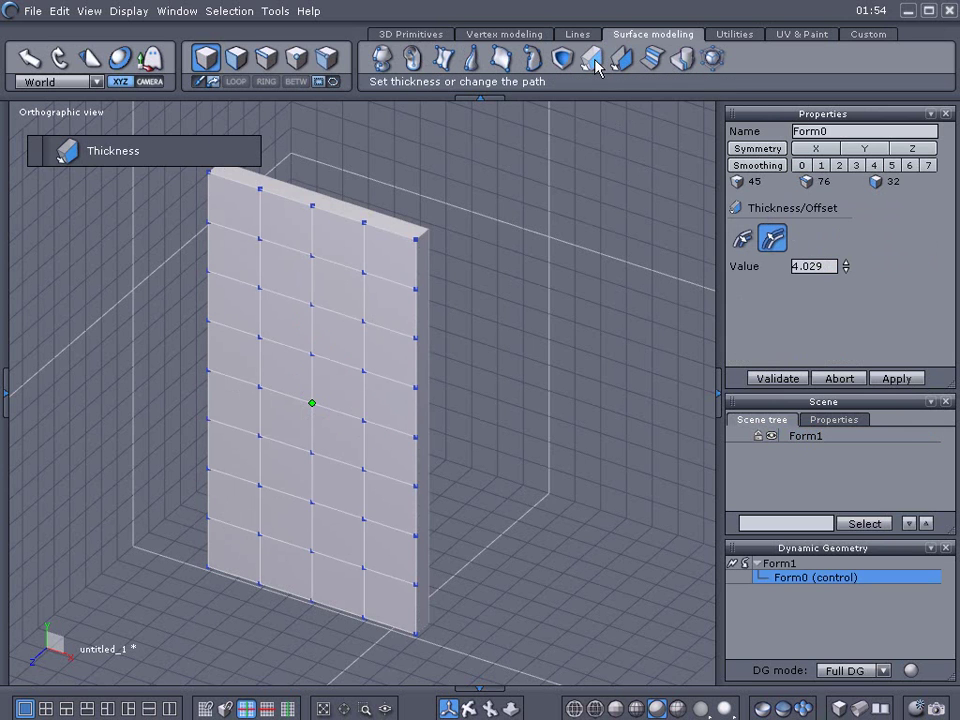
{"action": "left_click_drag", "start_coordinate": [846, 270], "coordinate": [846, 298]}
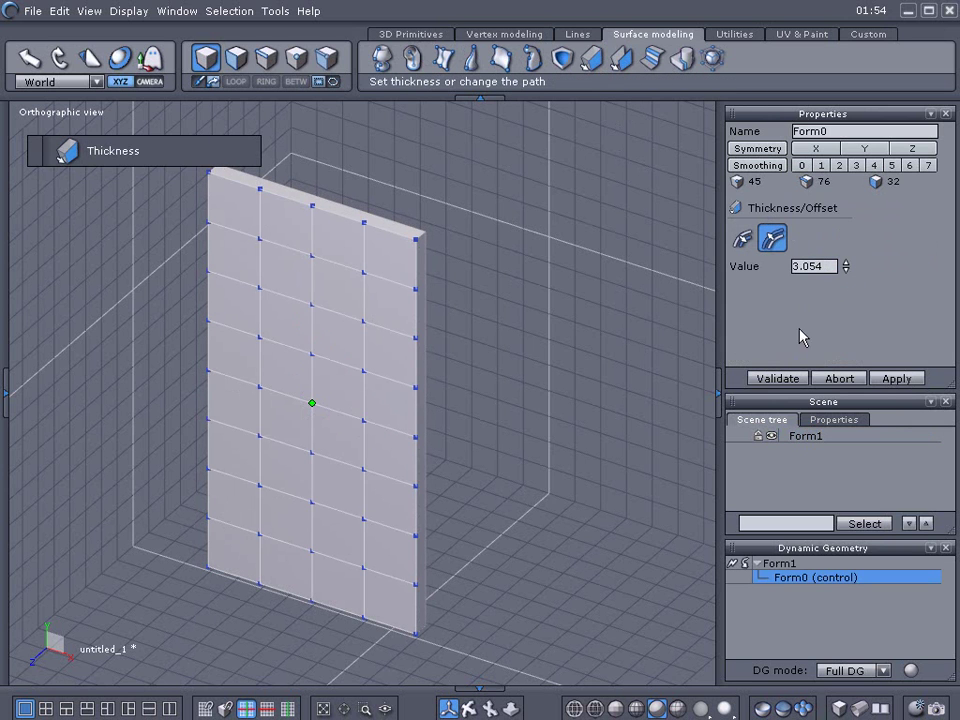
{"action": "left_click", "coordinate": [778, 378]}
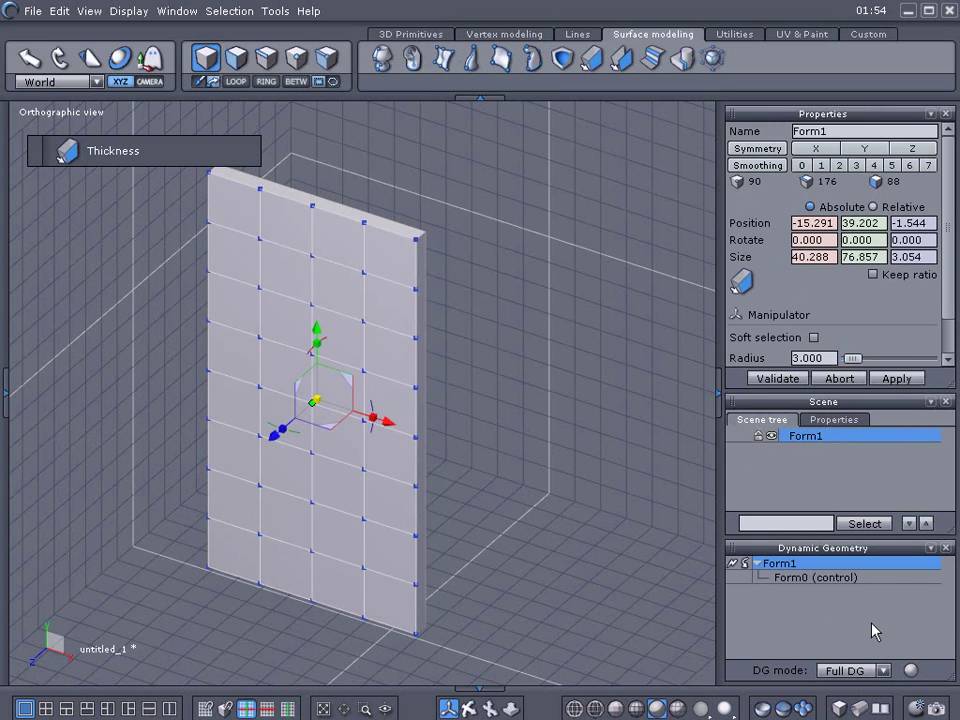
{"action": "left_click", "coordinate": [737, 567]}
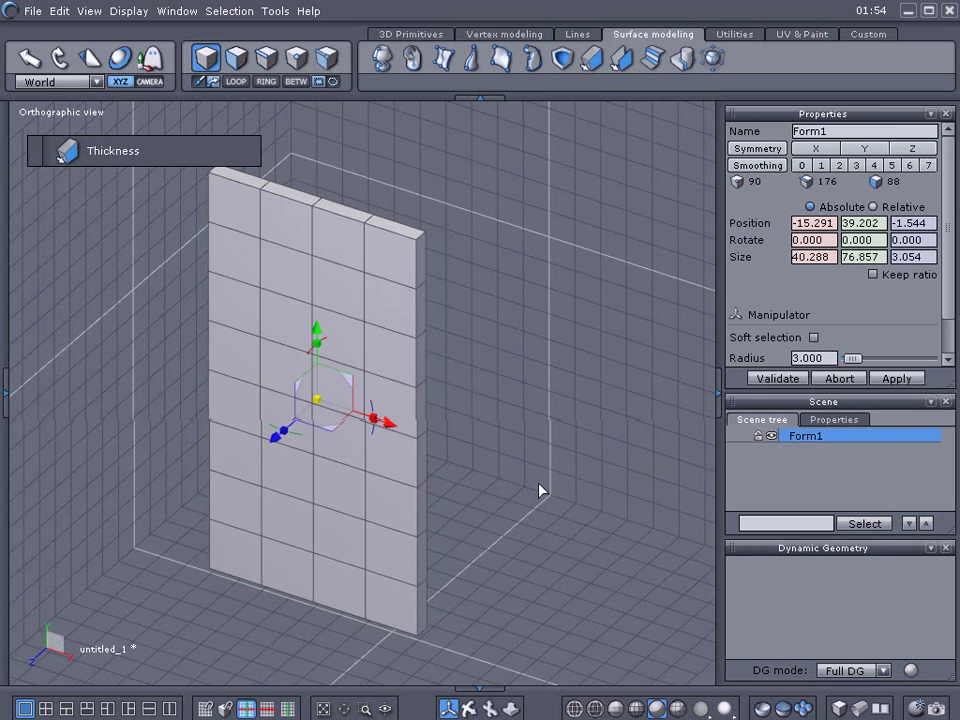
Select the front faces for two door panels: a 2 by 3 block above and a 2 by 2 block below.
{"action": "right_click_drag", "start_coordinate": [540, 489], "coordinate": [571, 493]}
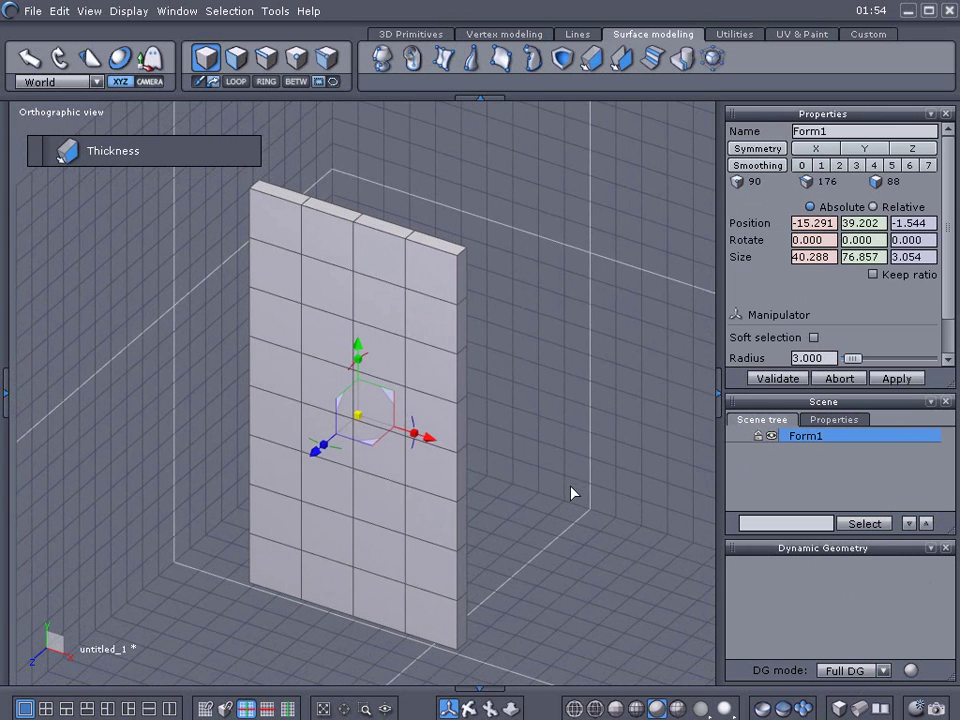
{"action": "scroll", "coordinate": [571, 486], "scroll_direction": "up", "scroll_amount": 3}
{"action": "middle_click_drag", "start_coordinate": [501, 343], "coordinate": [505, 386]}
{"action": "scroll", "coordinate": [581, 368], "scroll_direction": "down", "scroll_amount": 3}
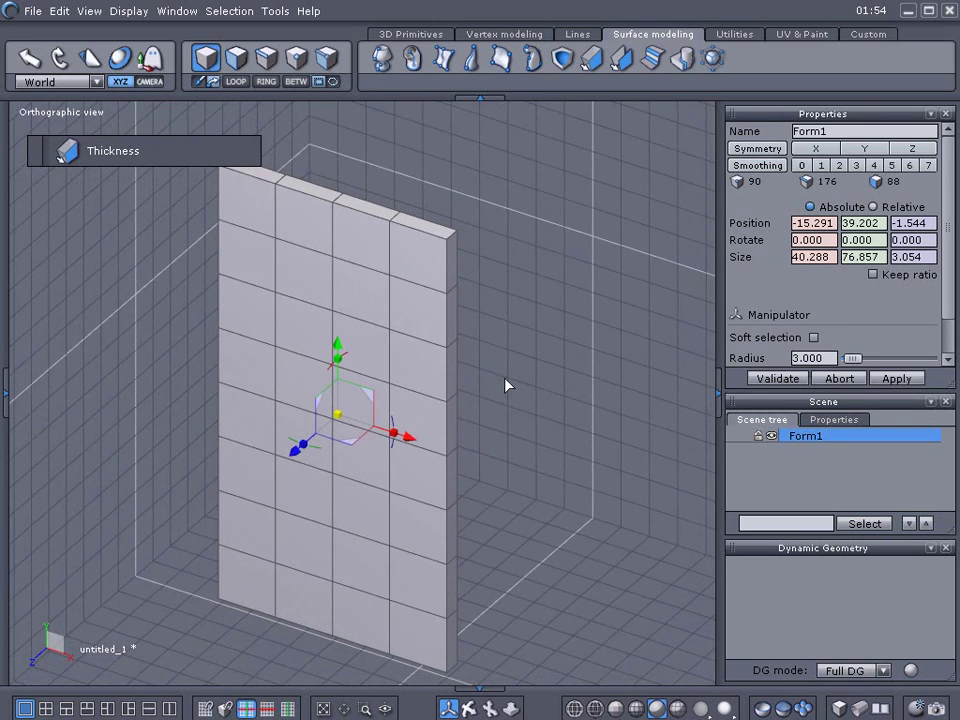
{"action": "left_click", "coordinate": [236, 57]}
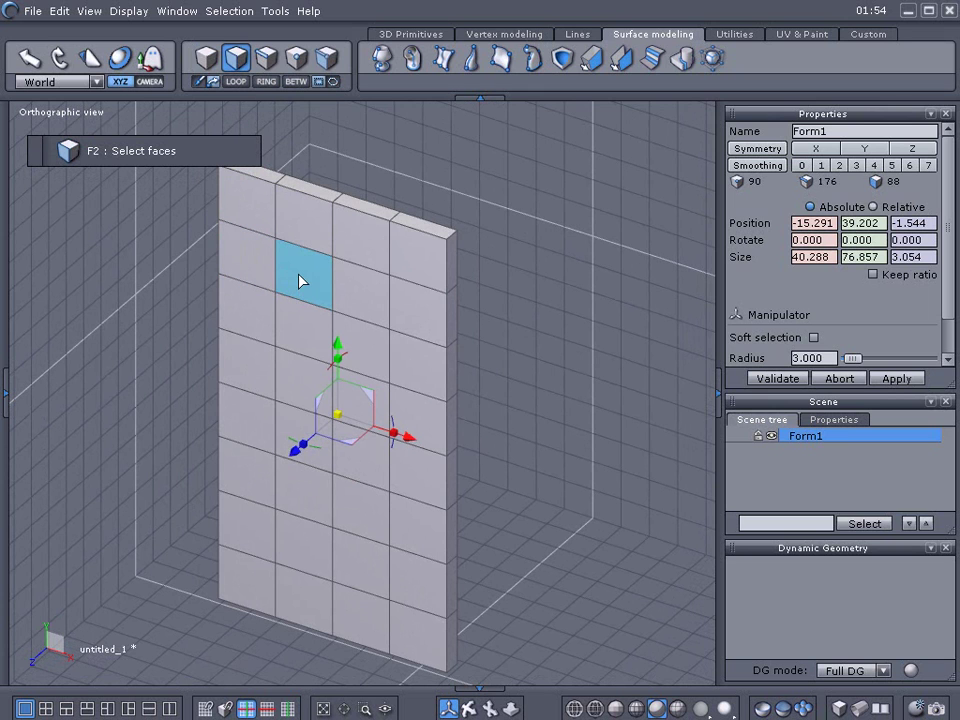
{"action": "mouse_move", "coordinate": [300, 282]}
{"action": "left_mouse_down"}
{"action": "mouse_move", "coordinate": [303, 330]}
{"action": "mouse_move", "coordinate": [349, 392]}
{"action": "mouse_move", "coordinate": [360, 300]}
{"action": "left_mouse_up"}
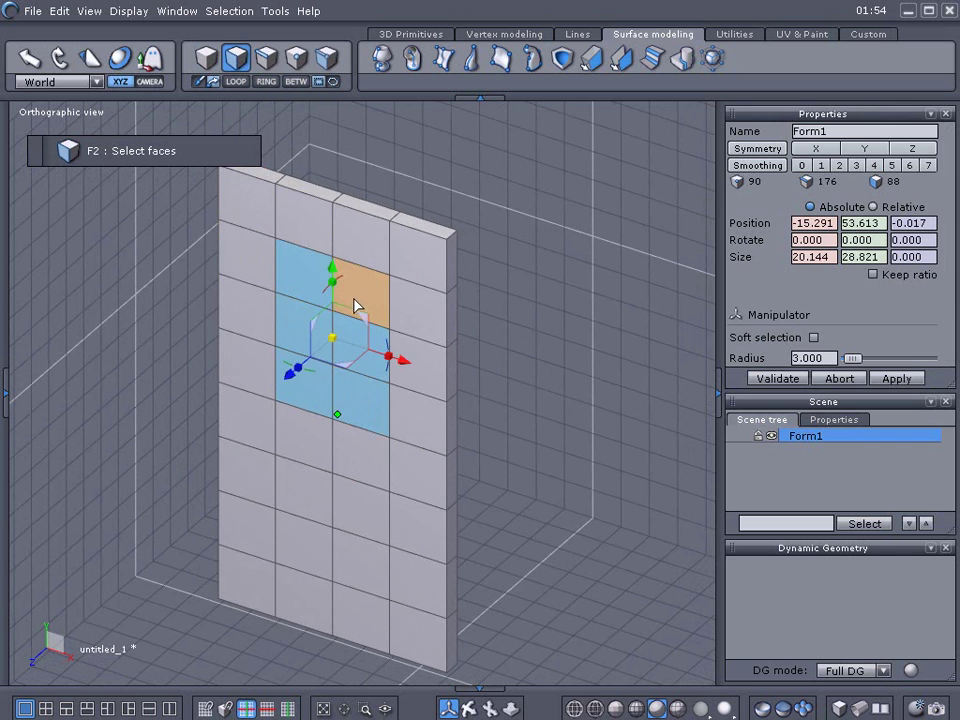
{"action": "mouse_move", "coordinate": [311, 502]}
{"action": "left_mouse_down"}
{"action": "mouse_move", "coordinate": [304, 519]}
{"action": "mouse_move", "coordinate": [363, 560]}
{"action": "left_mouse_up"}
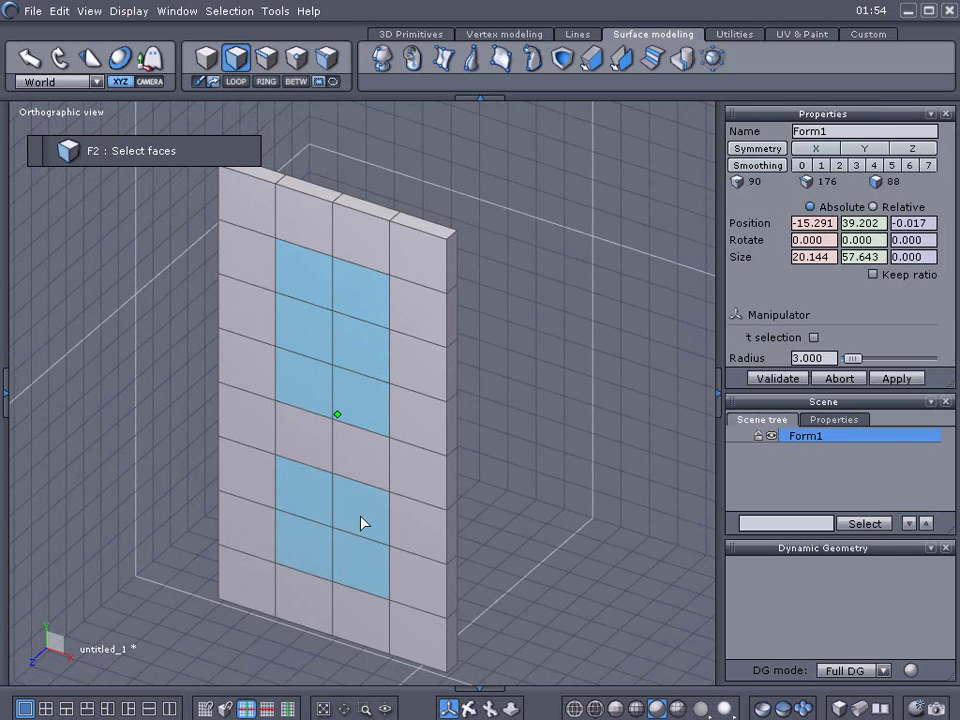
{"action": "scroll", "coordinate": [364, 521], "scroll_direction": "up", "scroll_amount": 5}
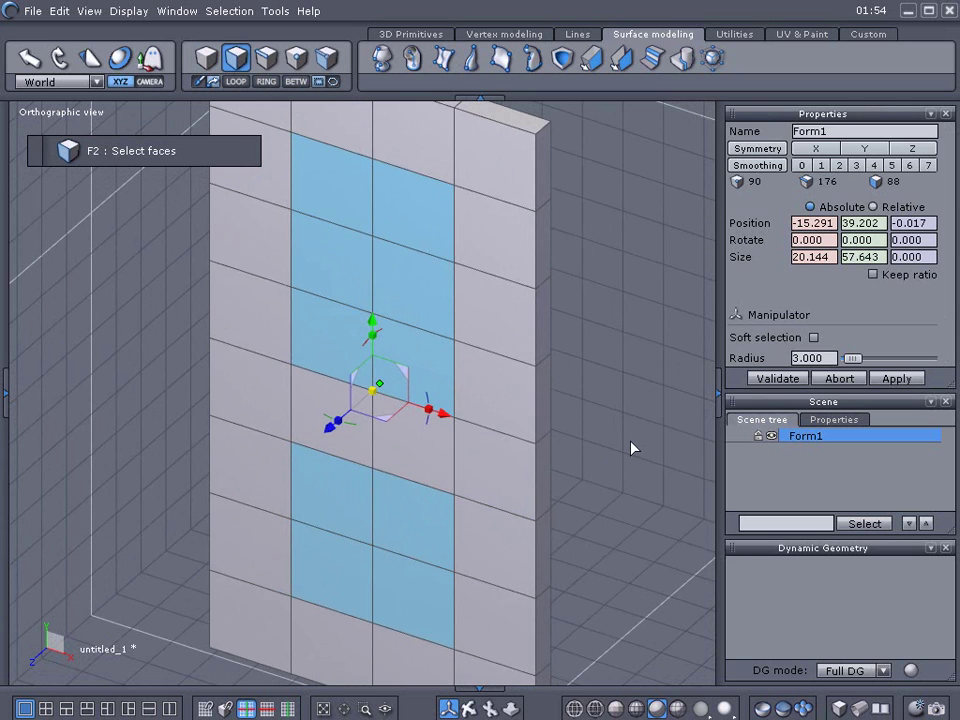
Extrude the selected panel faces inward to a Z position of -0.773, extrude them once more in place, and leave face selection.
{"action": "key", "text": "ctrl"}
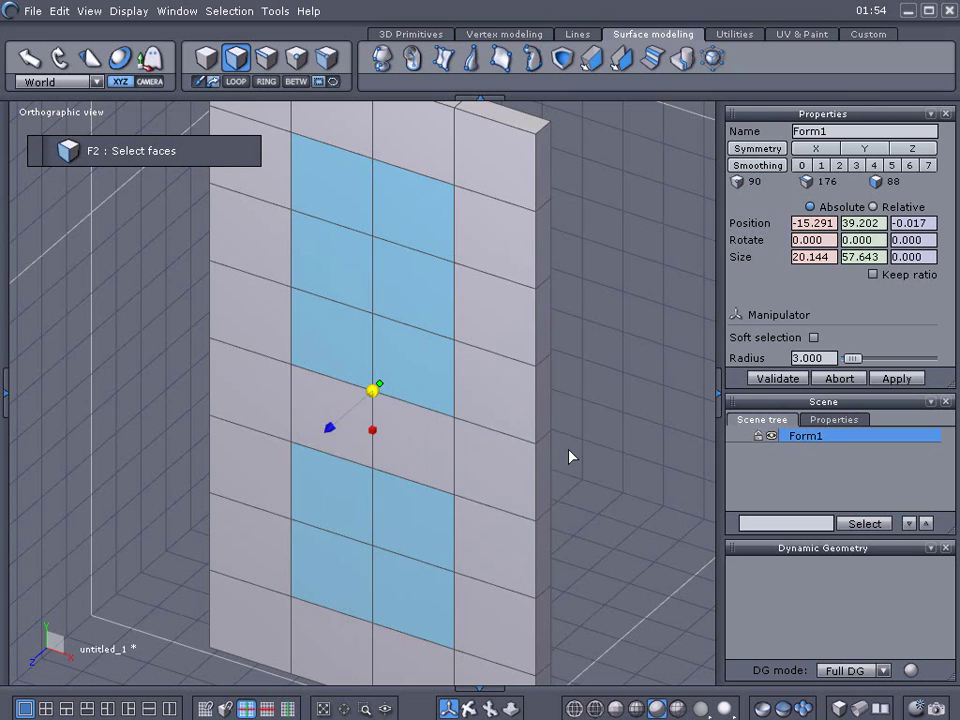
{"action": "left_click", "coordinate": [330, 429], "text": "shift"}
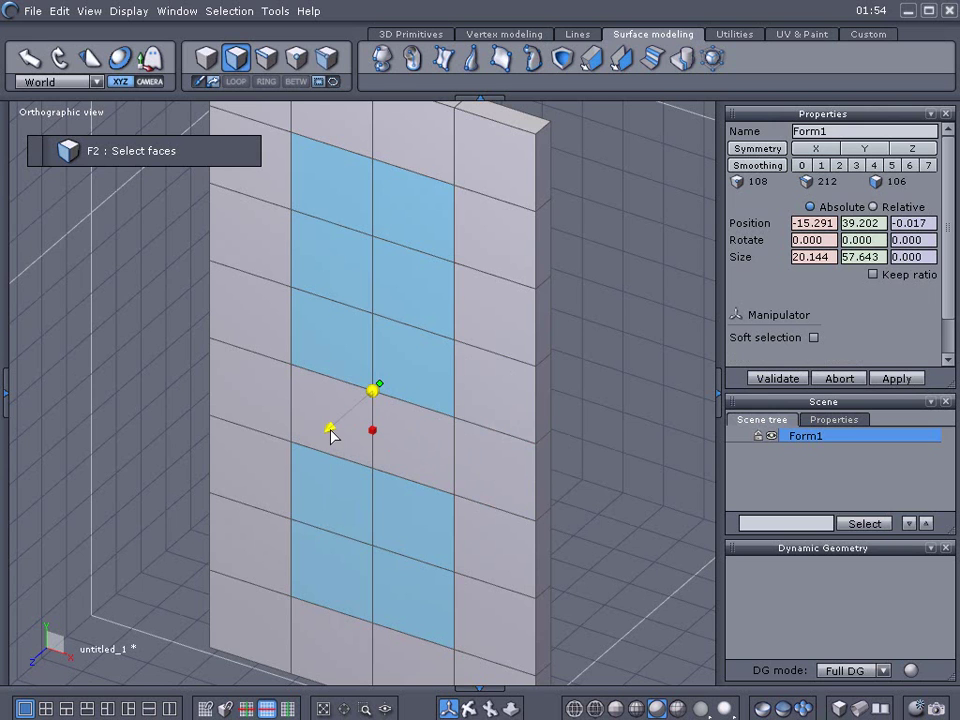
{"action": "left_click_drag", "start_coordinate": [330, 429], "coordinate": [336, 431], "text": "shift"}
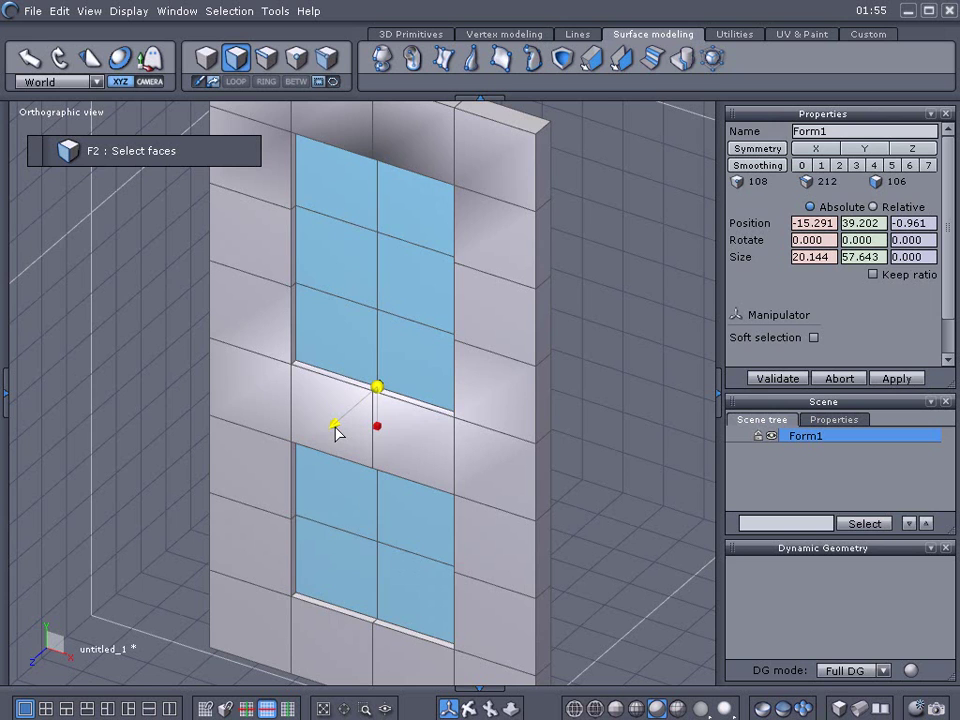
{"action": "left_click_drag", "start_coordinate": [336, 431], "coordinate": [336, 431], "text": "shift"}
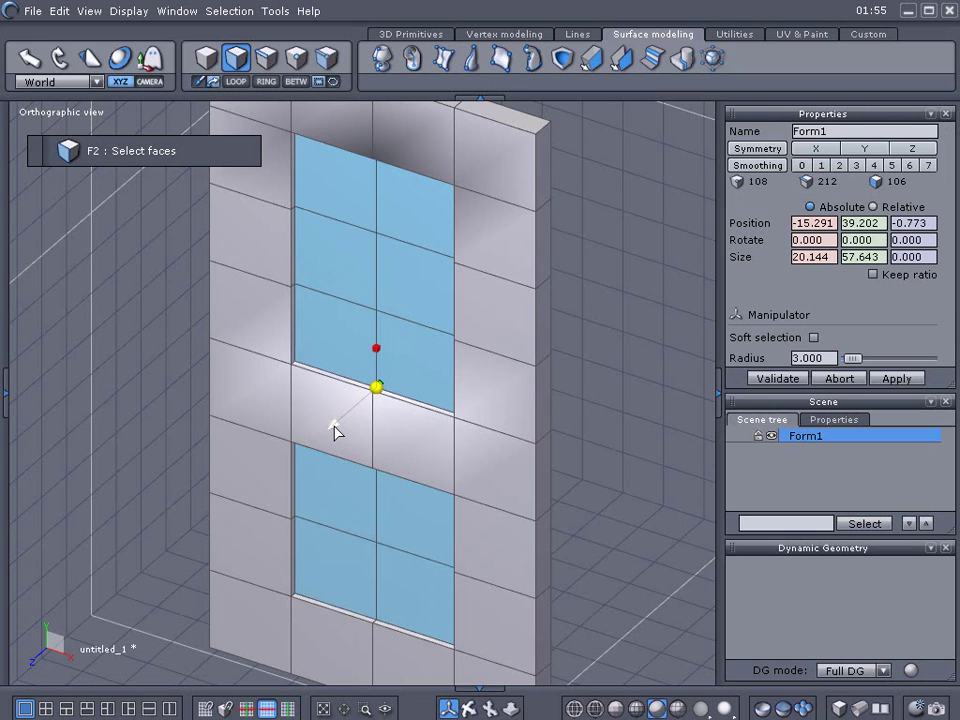
{"action": "left_click_drag", "start_coordinate": [336, 431], "coordinate": [336, 431], "text": "shift"}
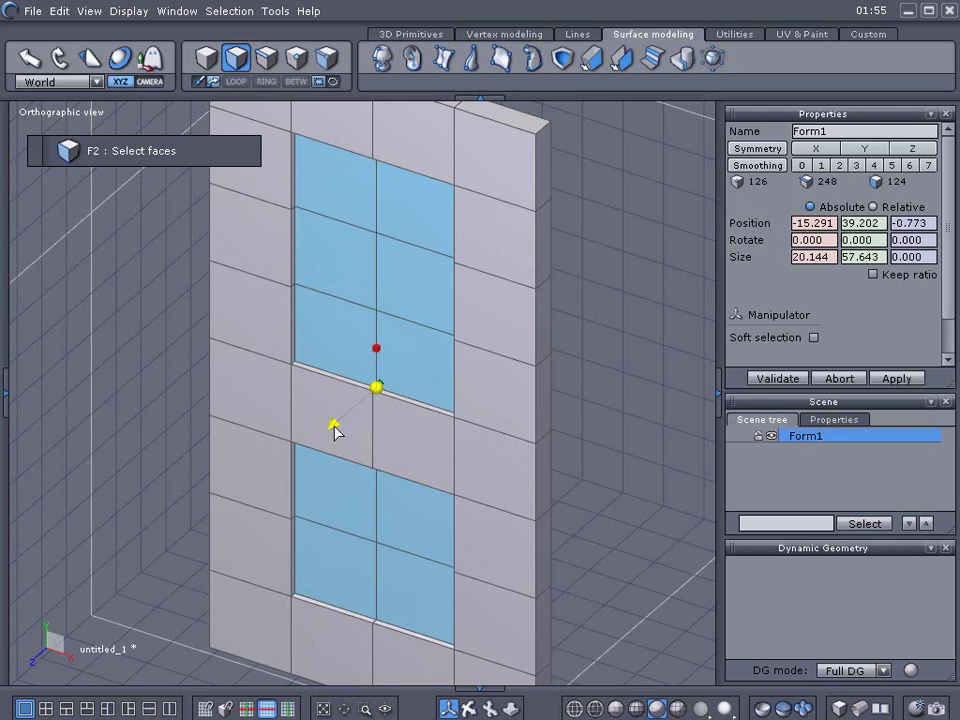
{"action": "key", "text": "Return"}
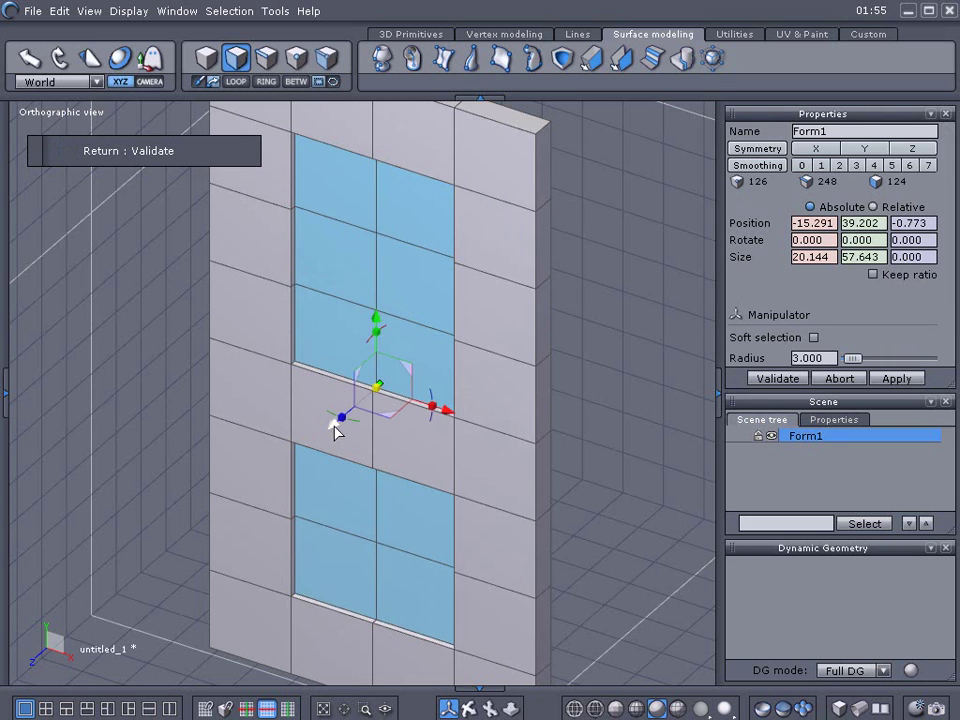
{"action": "scroll", "coordinate": [555, 447], "scroll_direction": "down", "scroll_amount": 2}
{"action": "middle_click_drag", "start_coordinate": [557, 454], "coordinate": [537, 461]}
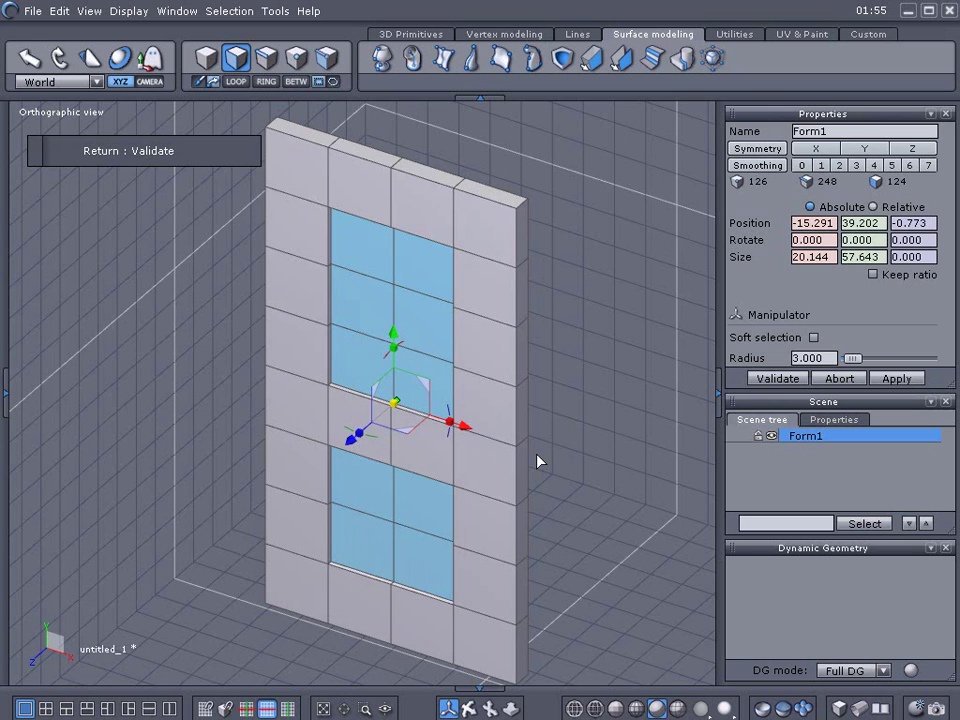
{"action": "key", "text": "Return"}
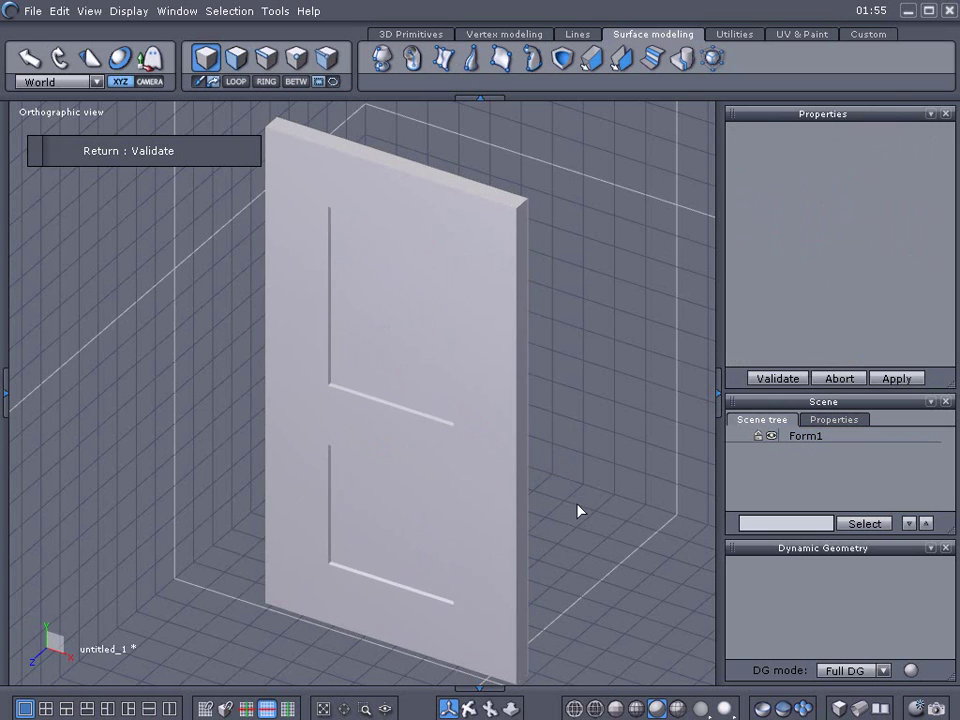
Hide the door slab in the scene and set the viewport to the front view.
{"action": "middle_click_drag", "start_coordinate": [577, 511], "coordinate": [598, 528]}
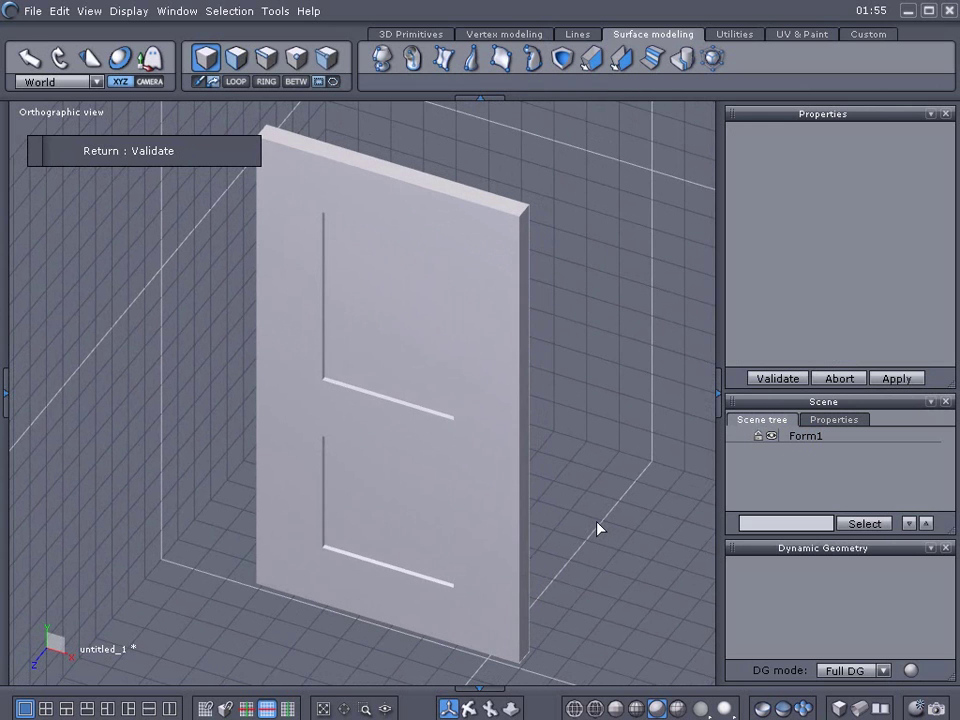
{"action": "left_click", "coordinate": [496, 495]}
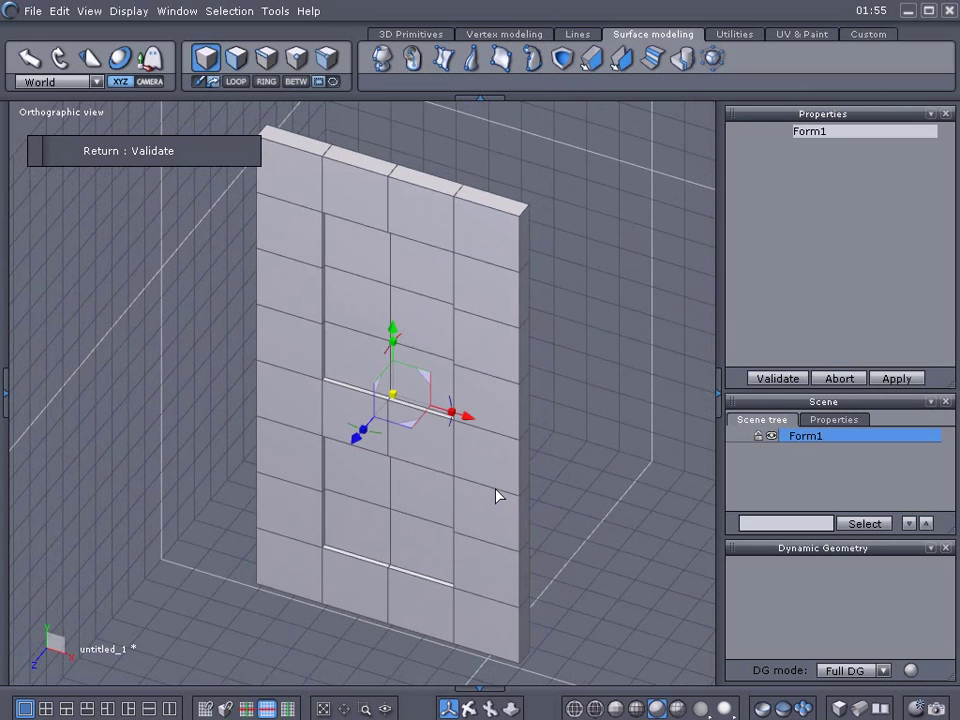
{"action": "left_click", "coordinate": [773, 436]}
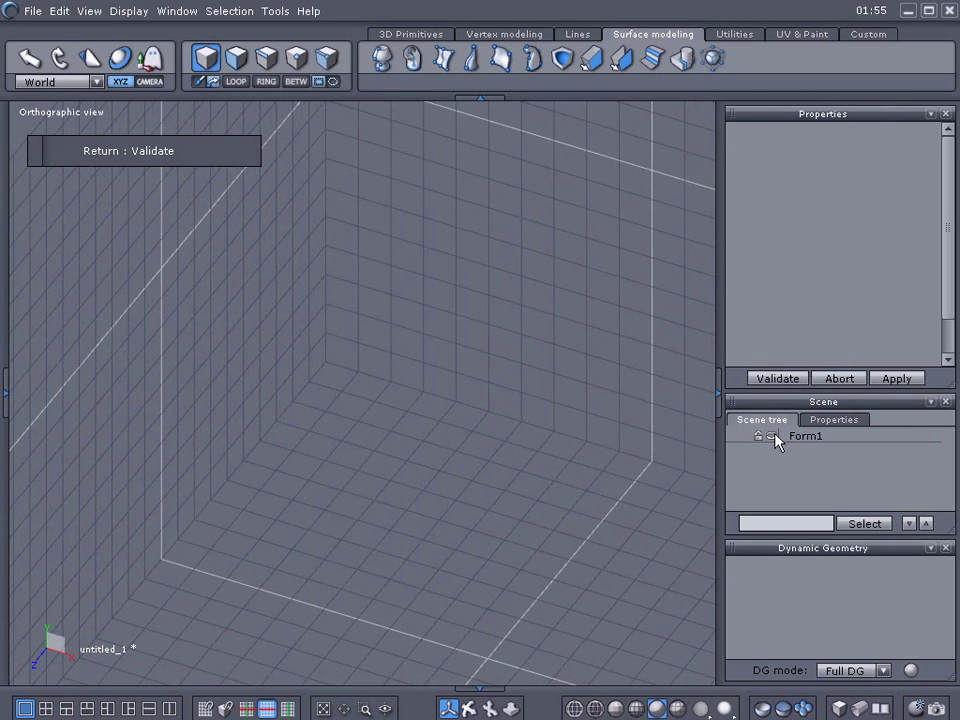
{"action": "key", "text": "2"}
{"action": "scroll", "coordinate": [479, 472], "scroll_direction": "down", "scroll_amount": 3}
{"action": "middle_click_drag", "start_coordinate": [479, 472], "coordinate": [434, 548]}
{"action": "scroll", "coordinate": [463, 522], "scroll_direction": "up", "scroll_amount": 4}
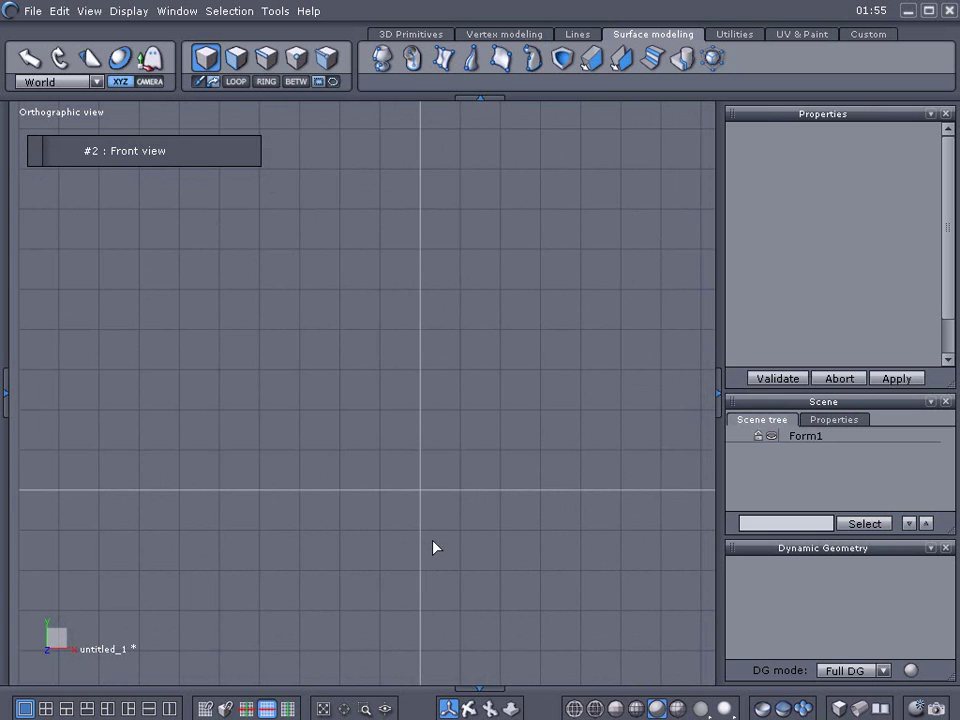
Draw an S-shaped interpolated curve about 13.4 wide and 34.3 high as the doorknob's half profile, with a range of 3.
{"action": "left_click", "coordinate": [582, 35]}
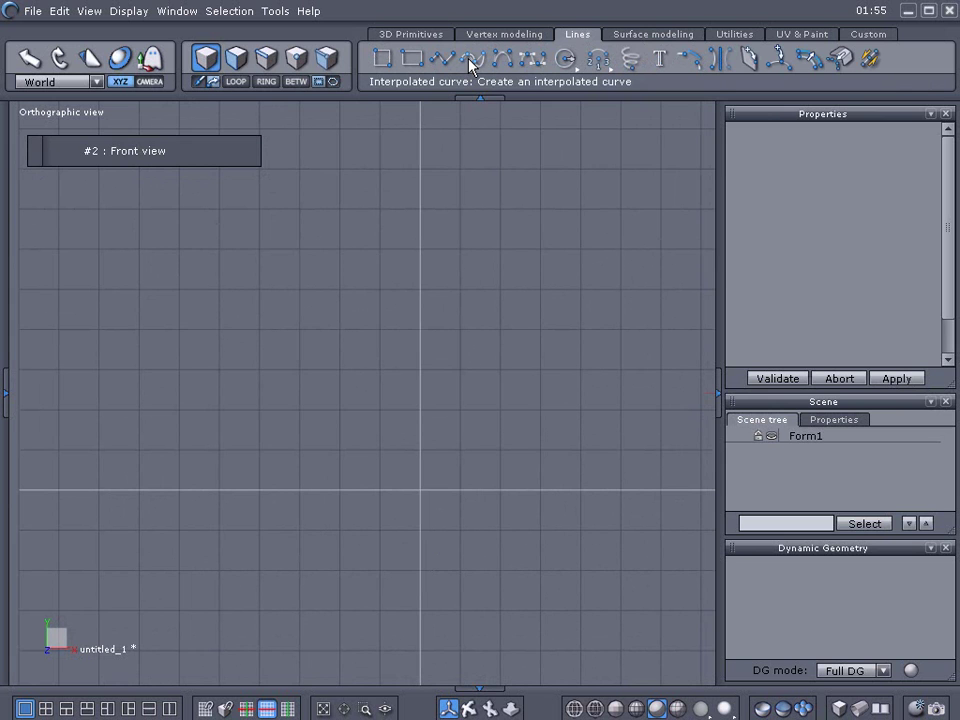
{"action": "left_click", "coordinate": [472, 60]}
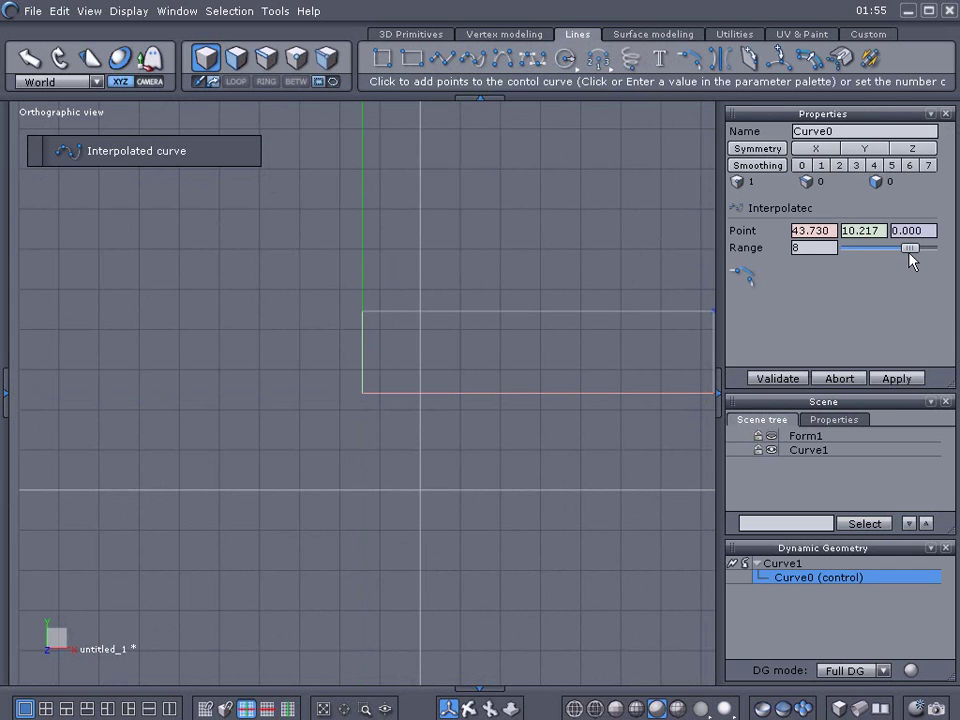
{"action": "left_click_drag", "start_coordinate": [910, 252], "coordinate": [895, 251]}
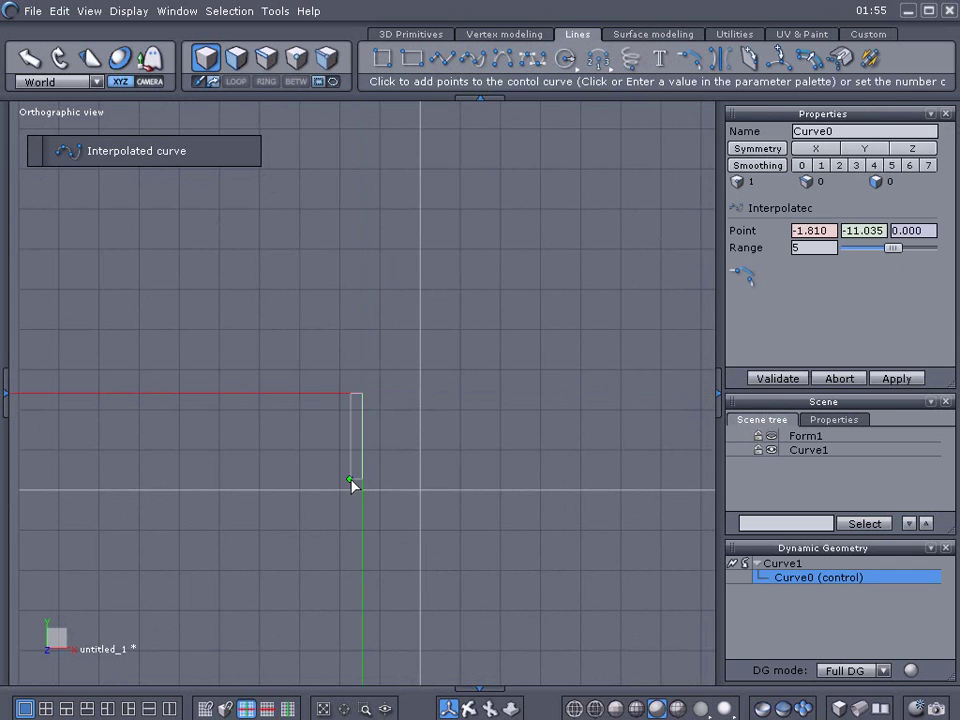
{"action": "left_click", "coordinate": [298, 487]}
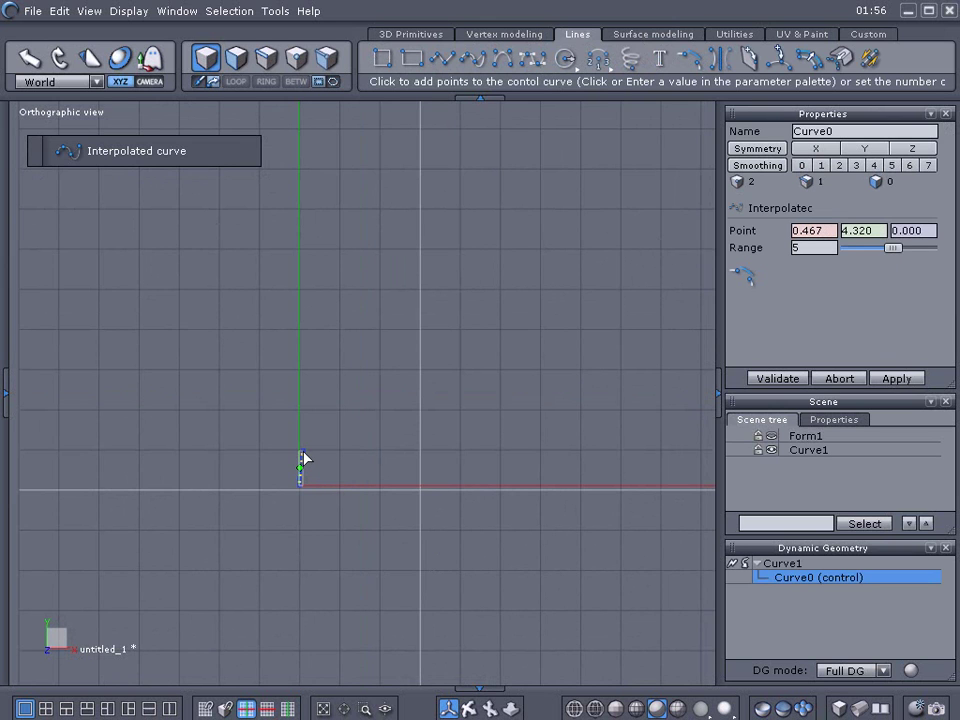
{"action": "left_click", "coordinate": [307, 450]}
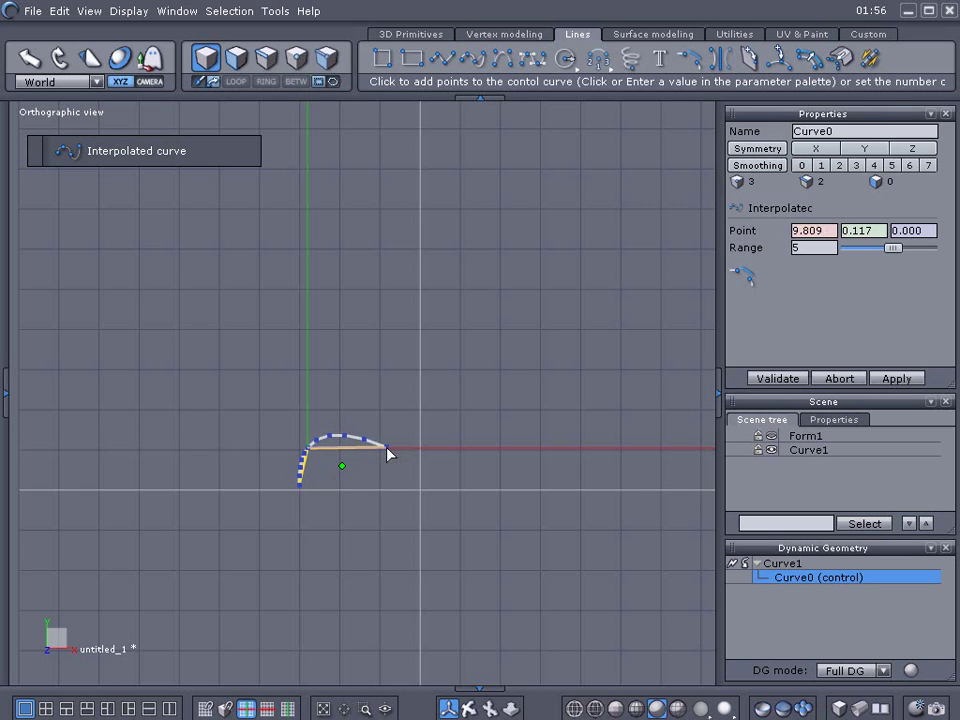
{"action": "left_click", "coordinate": [389, 445]}
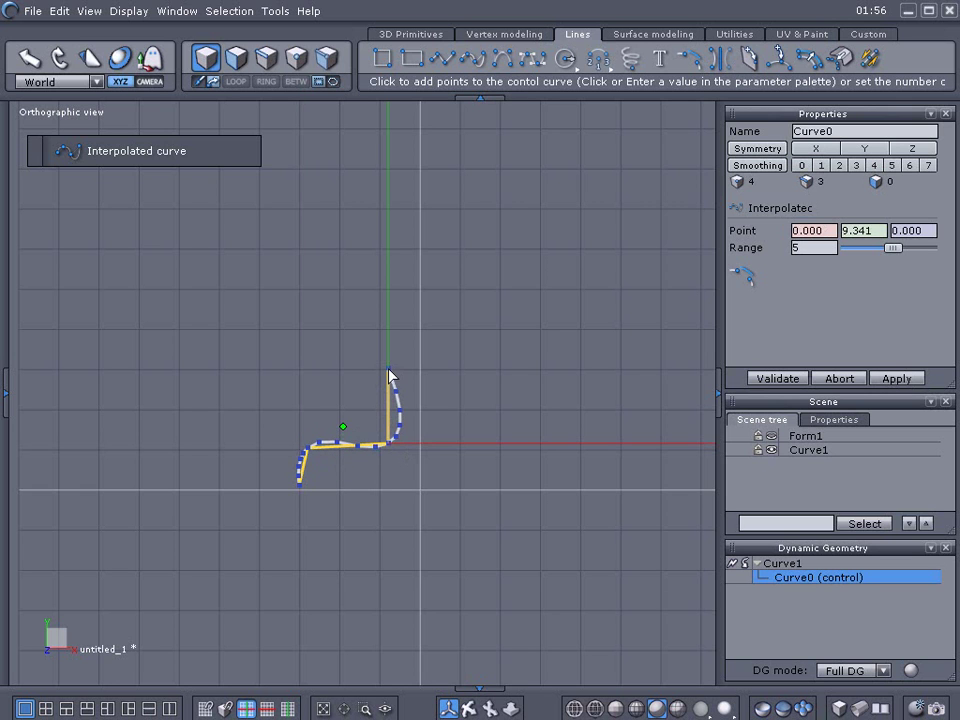
{"action": "left_click", "coordinate": [389, 373]}
{"action": "left_click", "coordinate": [331, 291]}
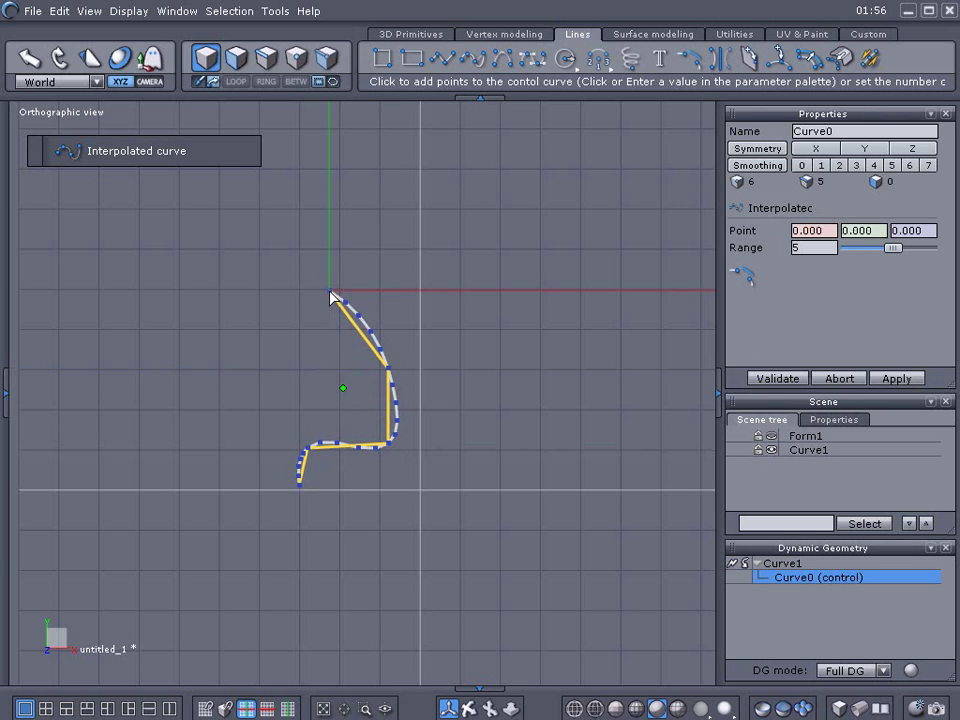
{"action": "left_click", "coordinate": [380, 213]}
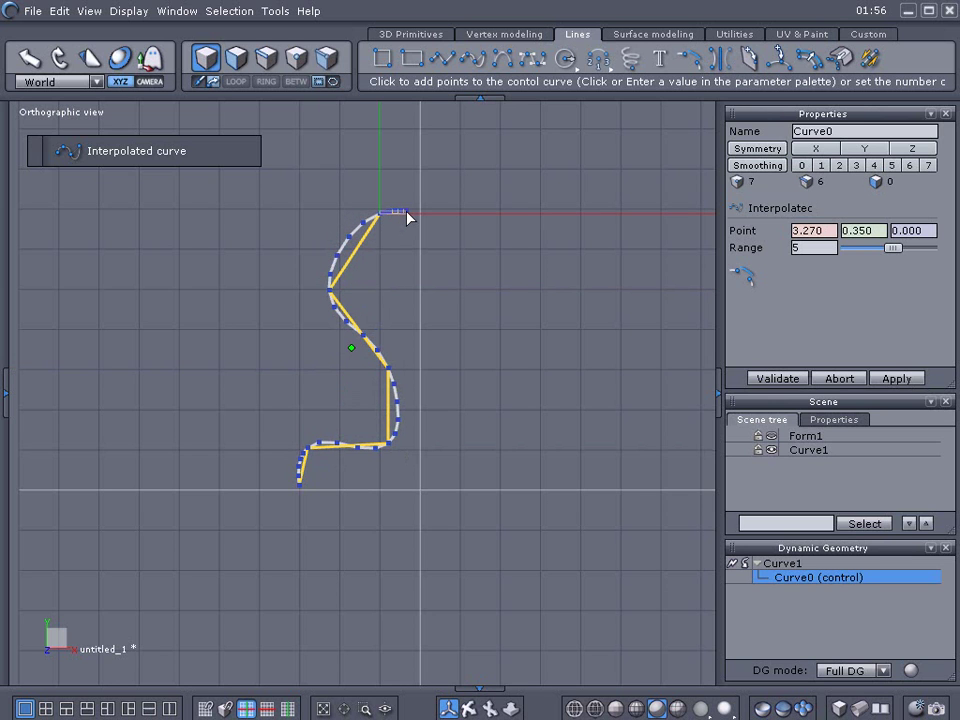
{"action": "left_click", "coordinate": [406, 211]}
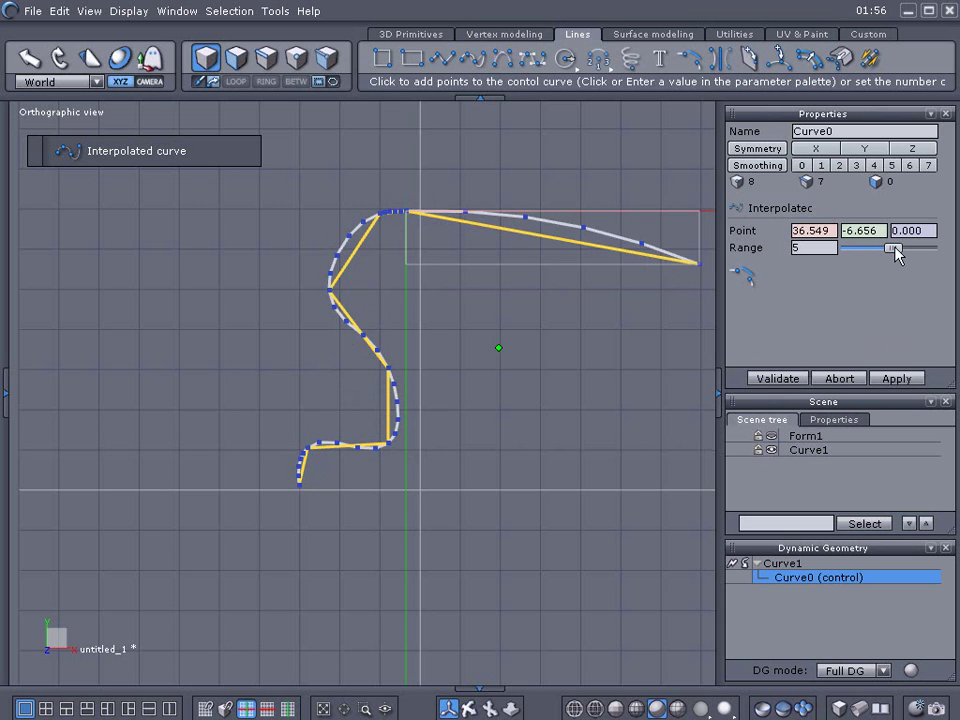
{"action": "left_click_drag", "start_coordinate": [895, 248], "coordinate": [872, 251]}
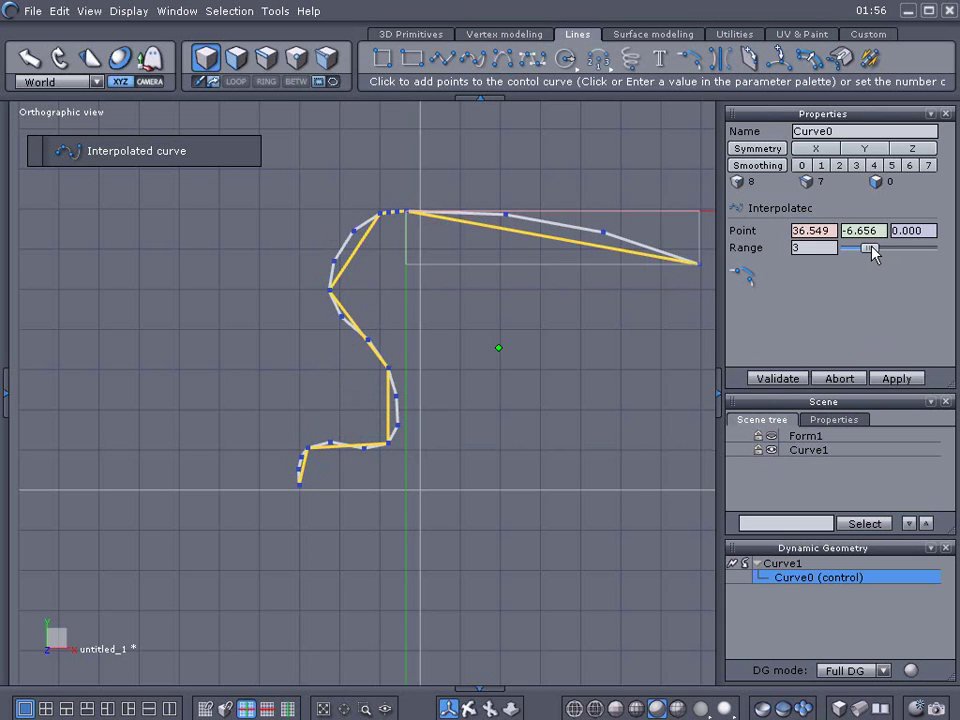
{"action": "left_click", "coordinate": [765, 380]}
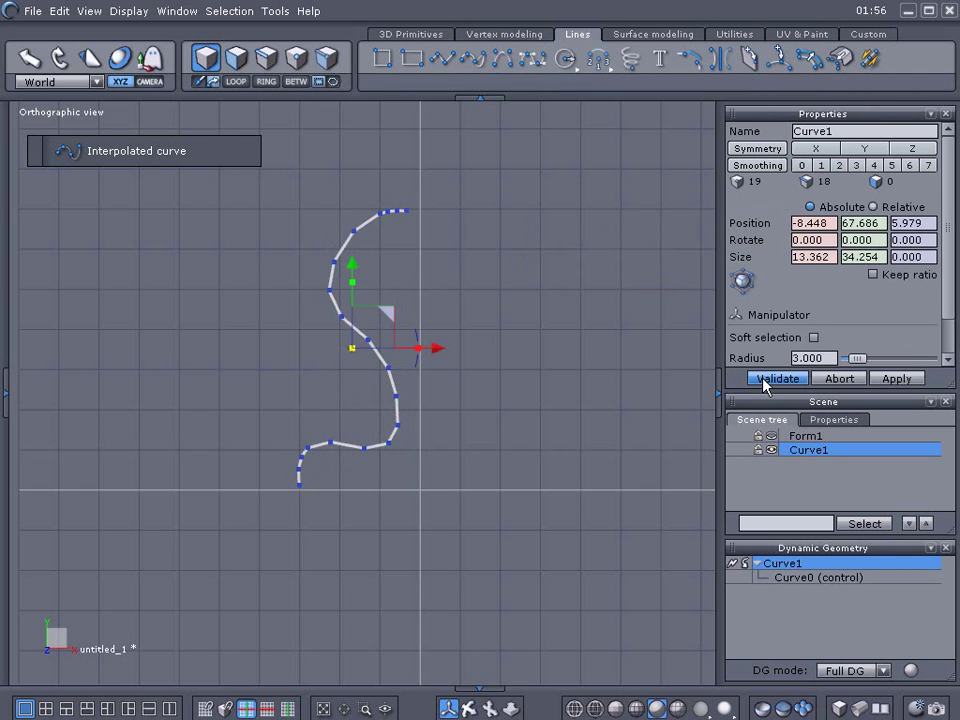
Draw a 20-point circle from diameter, about 30.7 across, starting at the lower end of the profile curve.
{"action": "left_click", "coordinate": [563, 59]}
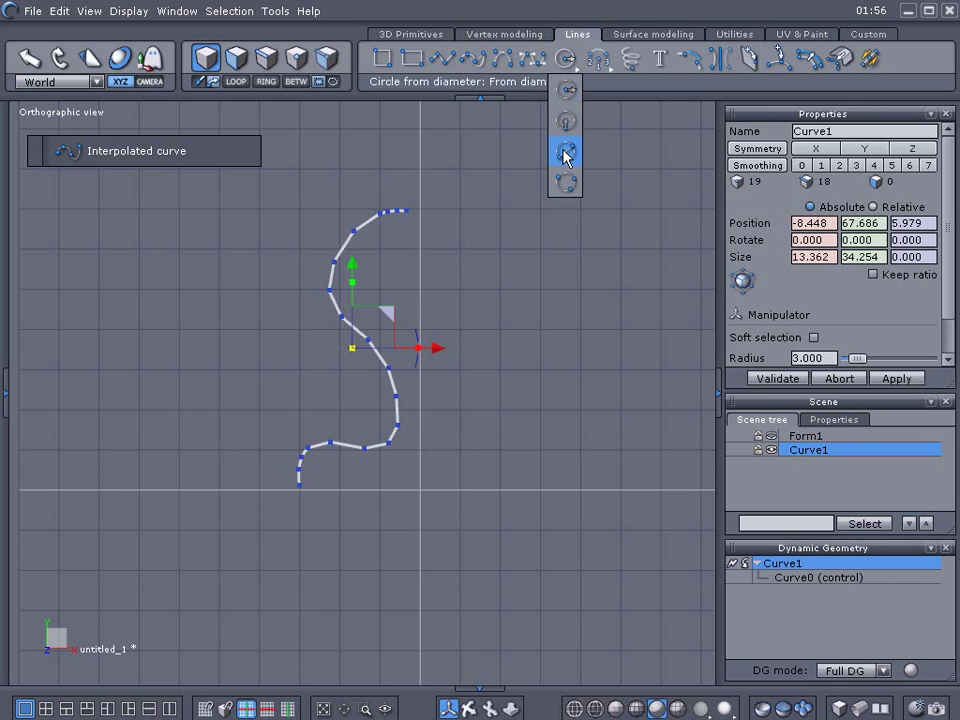
{"action": "left_click_drag", "start_coordinate": [564, 155], "coordinate": [572, 162]}
{"action": "left_click_drag", "start_coordinate": [574, 162], "coordinate": [574, 159]}
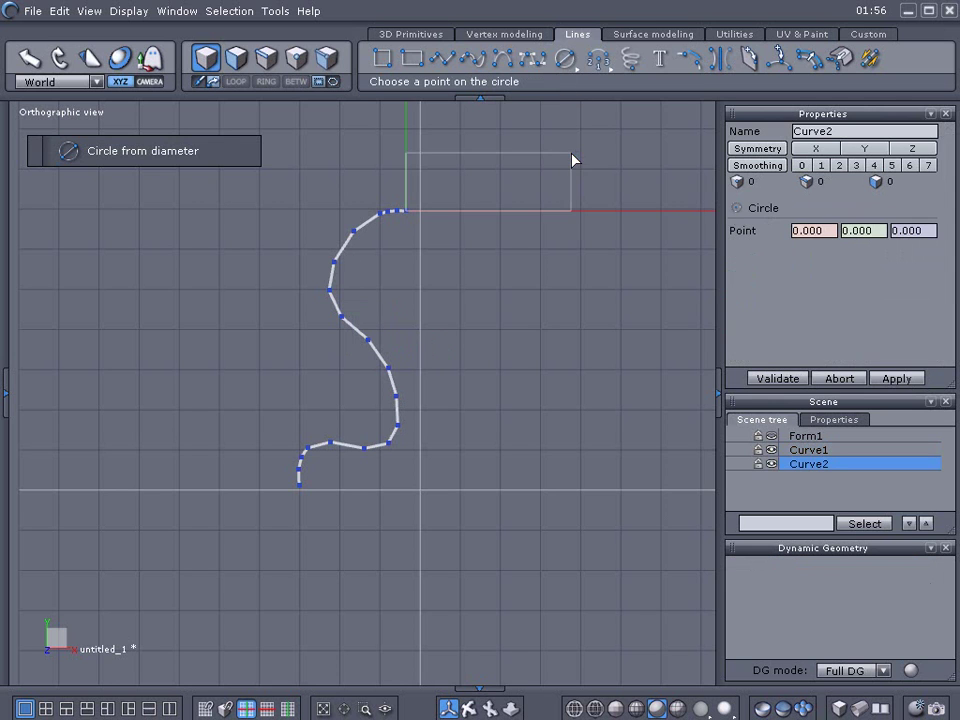
{"action": "left_click", "coordinate": [302, 491]}
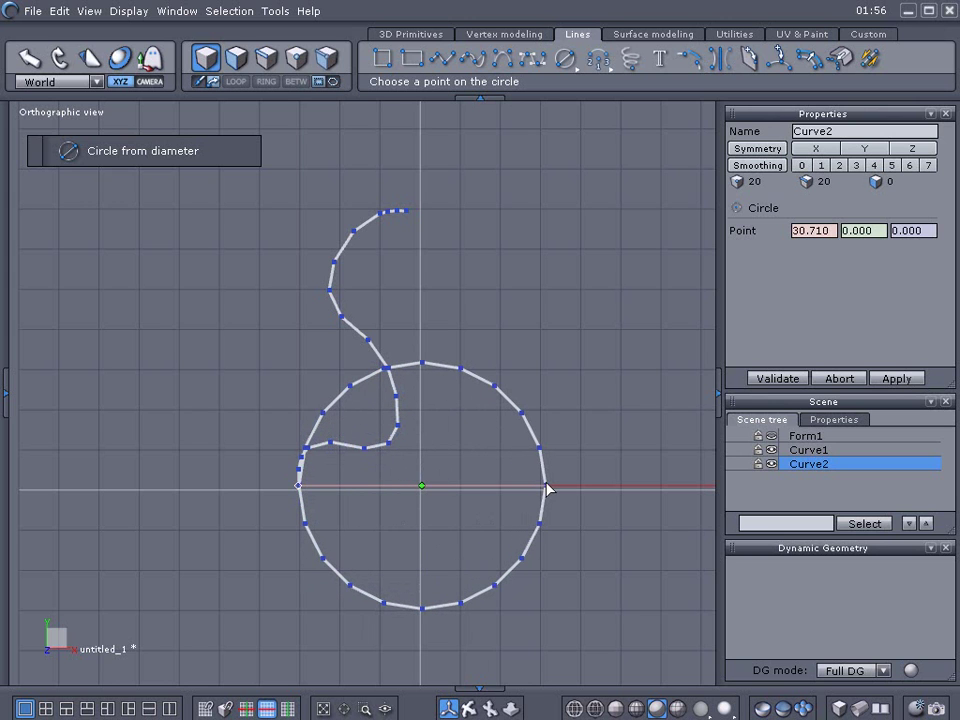
{"action": "left_click", "coordinate": [547, 488]}
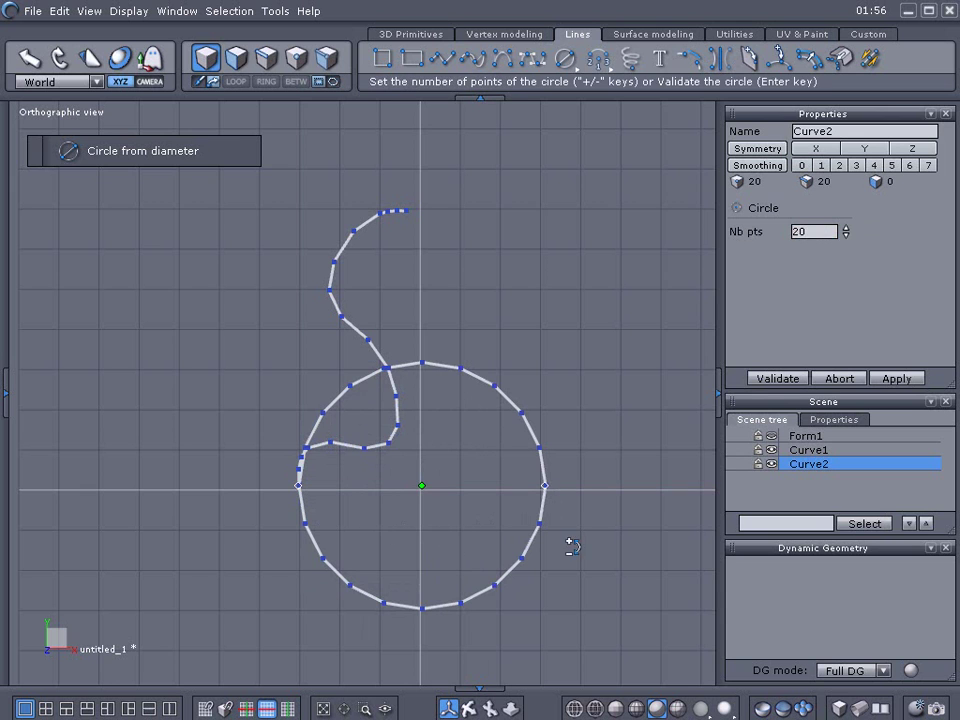
{"action": "left_click", "coordinate": [765, 379]}
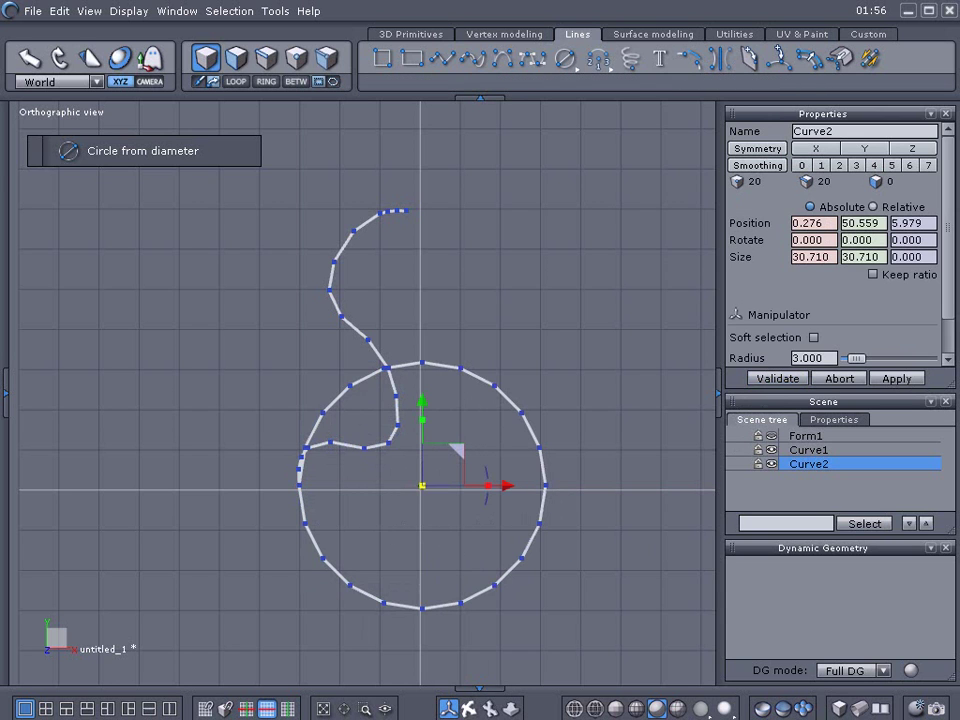
Rotate the circle about the X axis so it lies flat at the base of the profile curve.
{"action": "left_click_drag", "start_coordinate": [494, 692], "coordinate": [473, 667]}
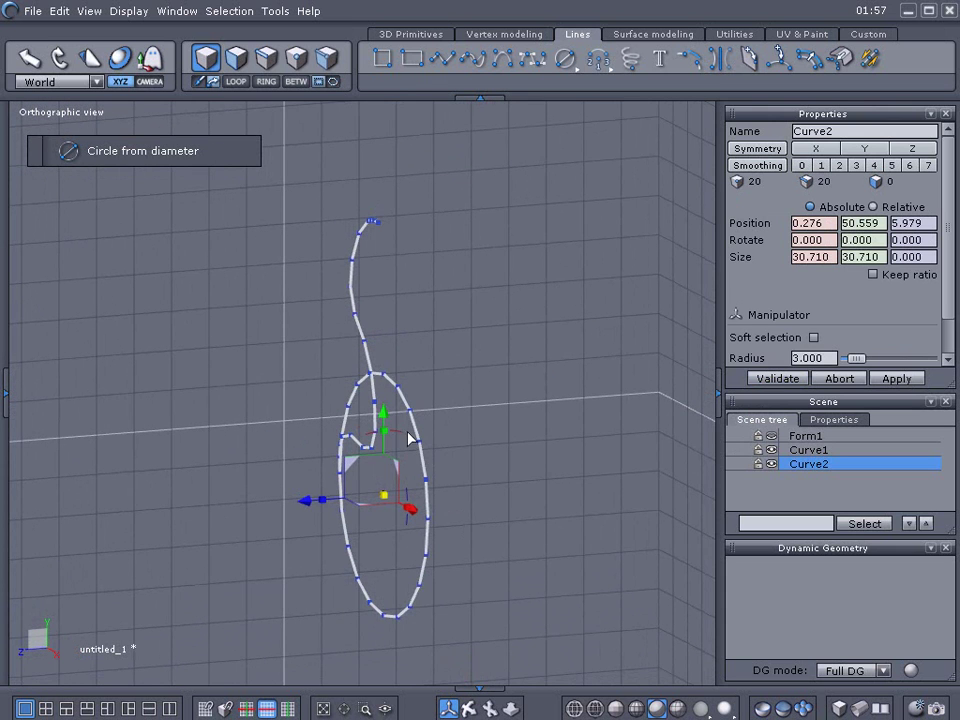
{"action": "left_click_drag", "start_coordinate": [401, 429], "coordinate": [444, 510]}
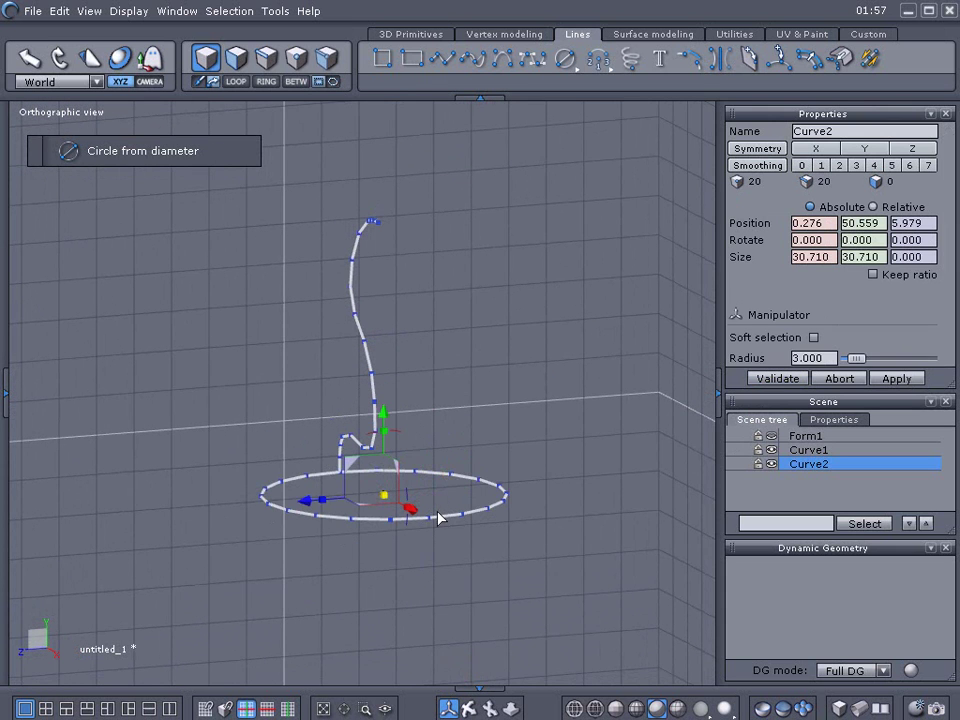
{"action": "mouse_move", "coordinate": [470, 700]}
{"action": "middle_mouse_down"}
{"action": "mouse_move", "coordinate": [492, 692]}
{"action": "mouse_move", "coordinate": [472, 692]}
{"action": "middle_mouse_up"}
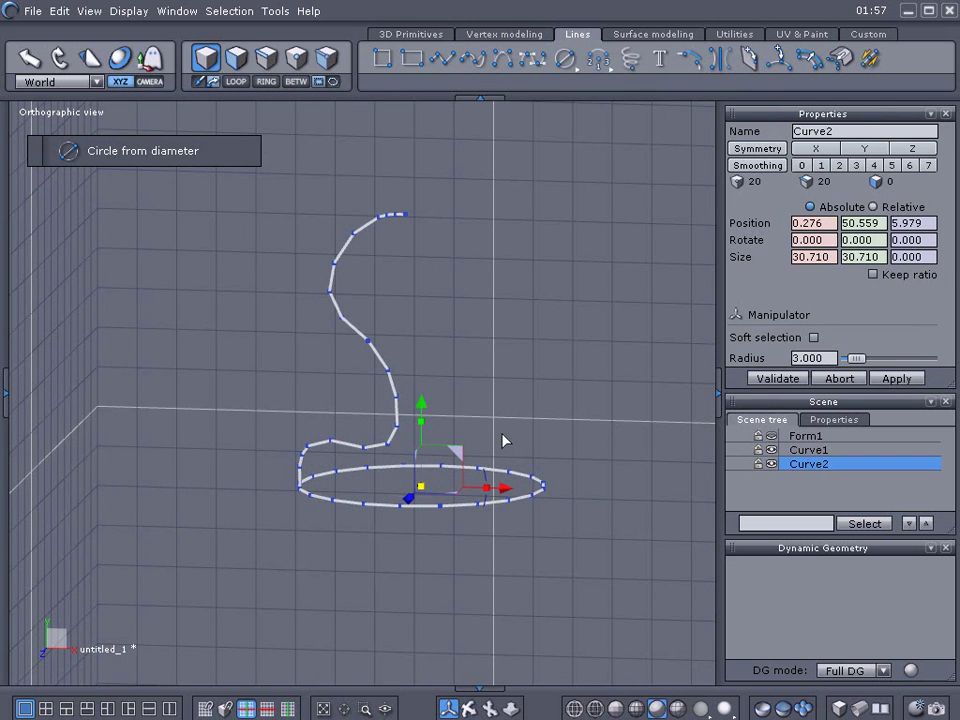
Build the knob surface with Extrude line from the circle and the profile curve, closing the small opening on top.
{"action": "left_click", "coordinate": [632, 37]}
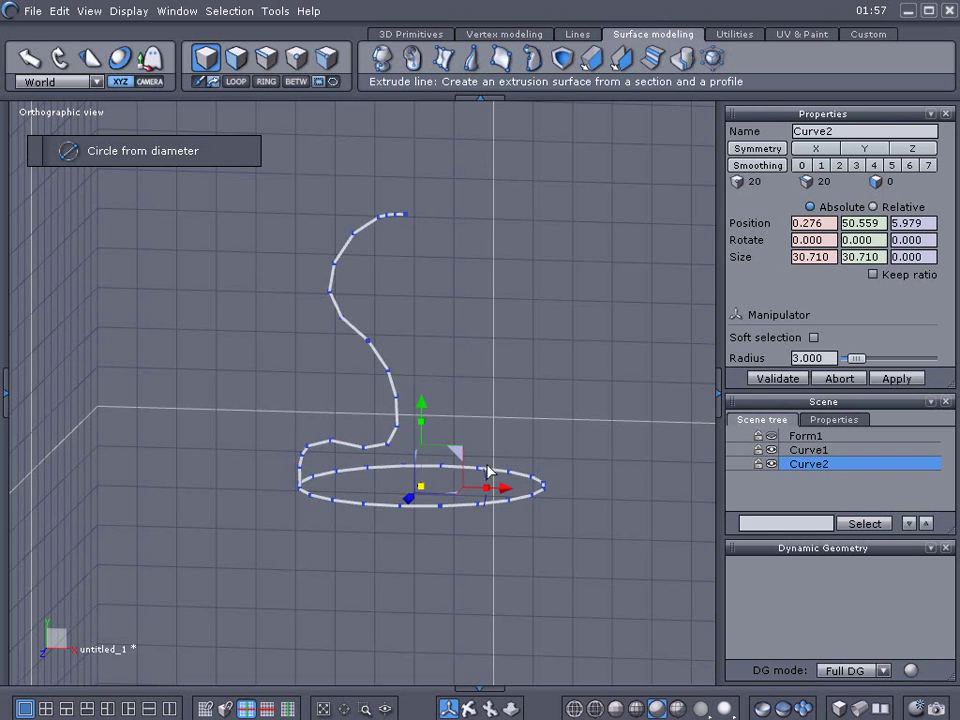
{"action": "left_click", "coordinate": [384, 58]}
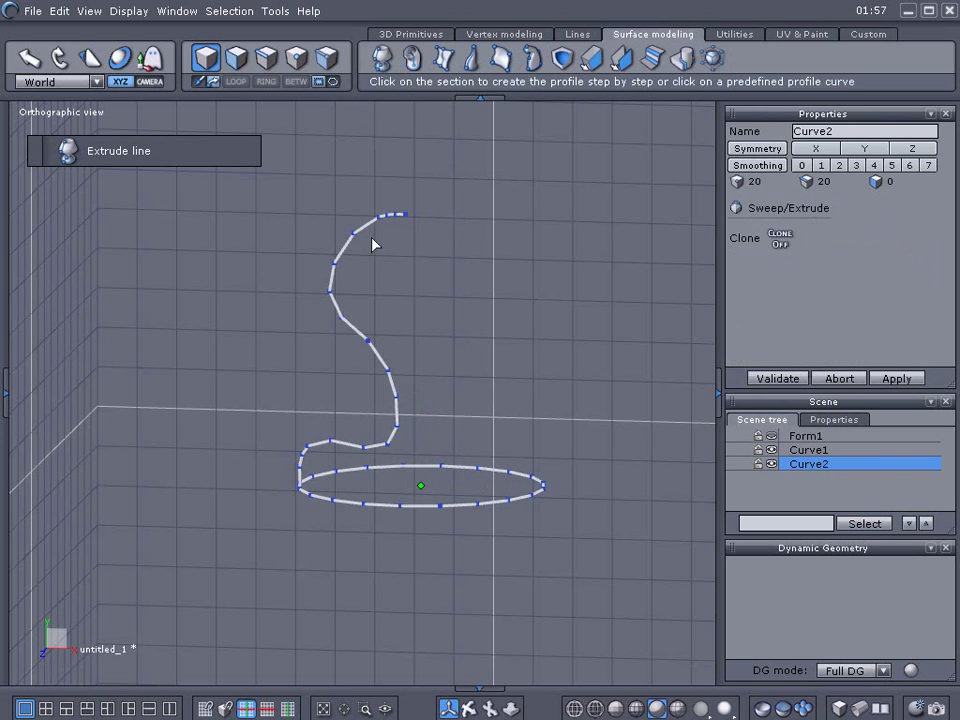
{"action": "left_click", "coordinate": [377, 233]}
{"action": "middle_click_drag", "start_coordinate": [560, 232], "coordinate": [544, 358]}
{"action": "scroll", "coordinate": [430, 298], "scroll_direction": "up", "scroll_amount": 3}
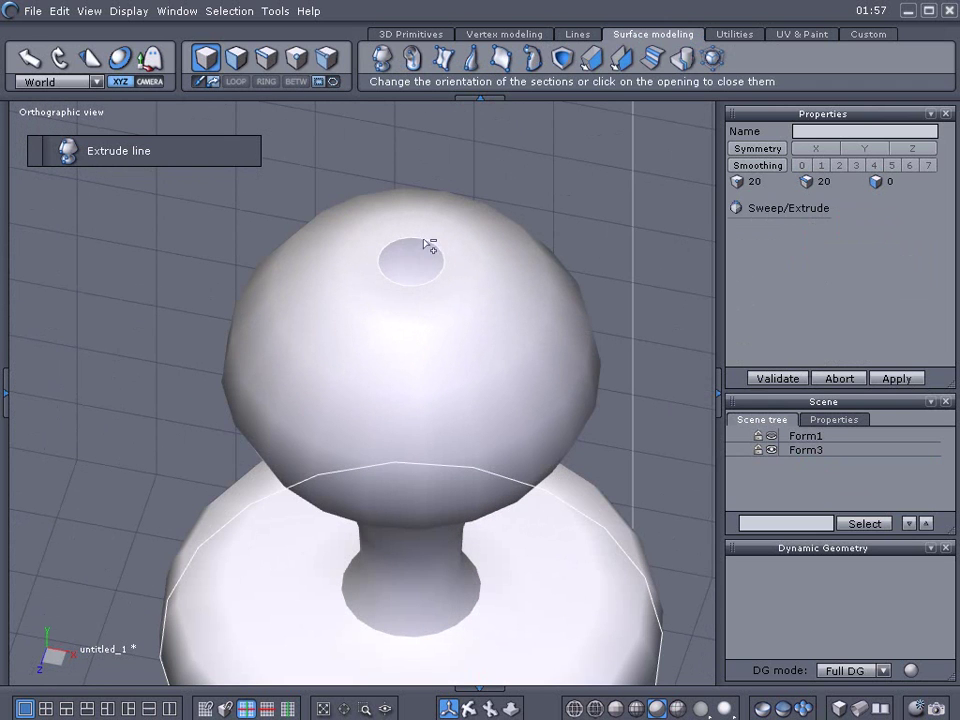
{"action": "left_click", "coordinate": [429, 245]}
{"action": "left_click", "coordinate": [775, 379]}
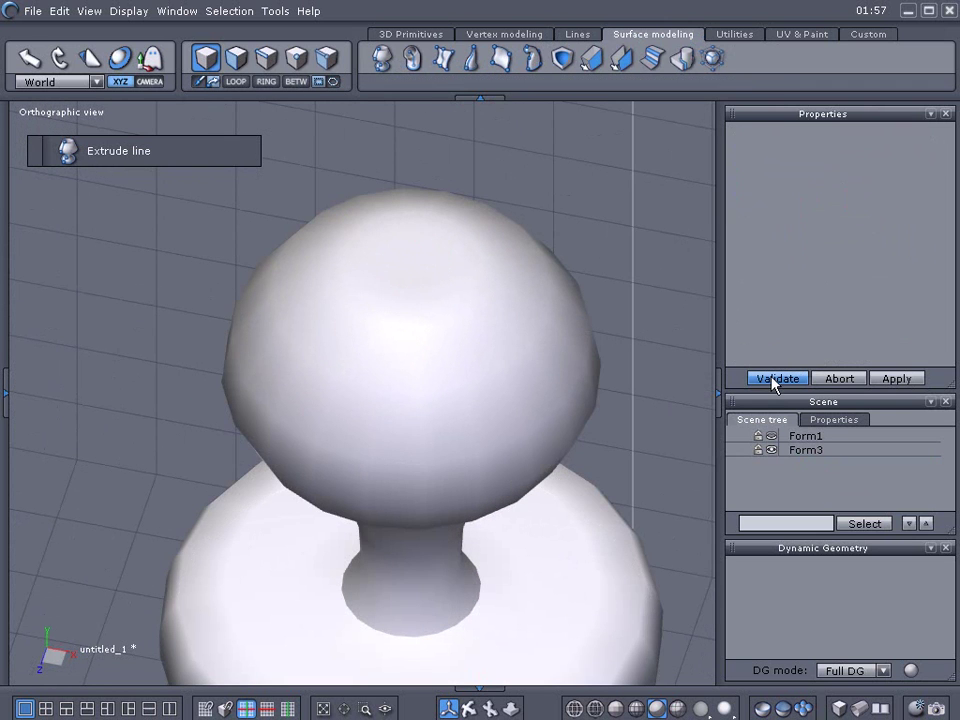
Select the knob and collapse its dynamic geometry.
{"action": "middle_click_drag", "start_coordinate": [695, 372], "coordinate": [462, 284]}
{"action": "scroll", "coordinate": [617, 364], "scroll_direction": "down", "scroll_amount": 1}
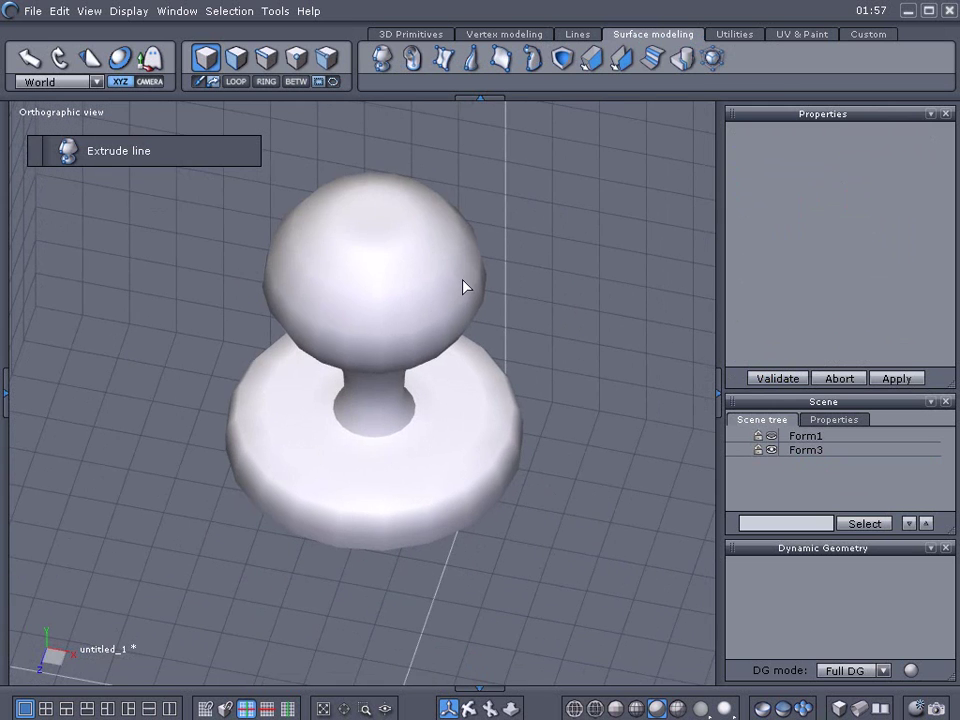
{"action": "left_click", "coordinate": [462, 284]}
{"action": "scroll", "coordinate": [462, 283], "scroll_direction": "down", "scroll_amount": 3}
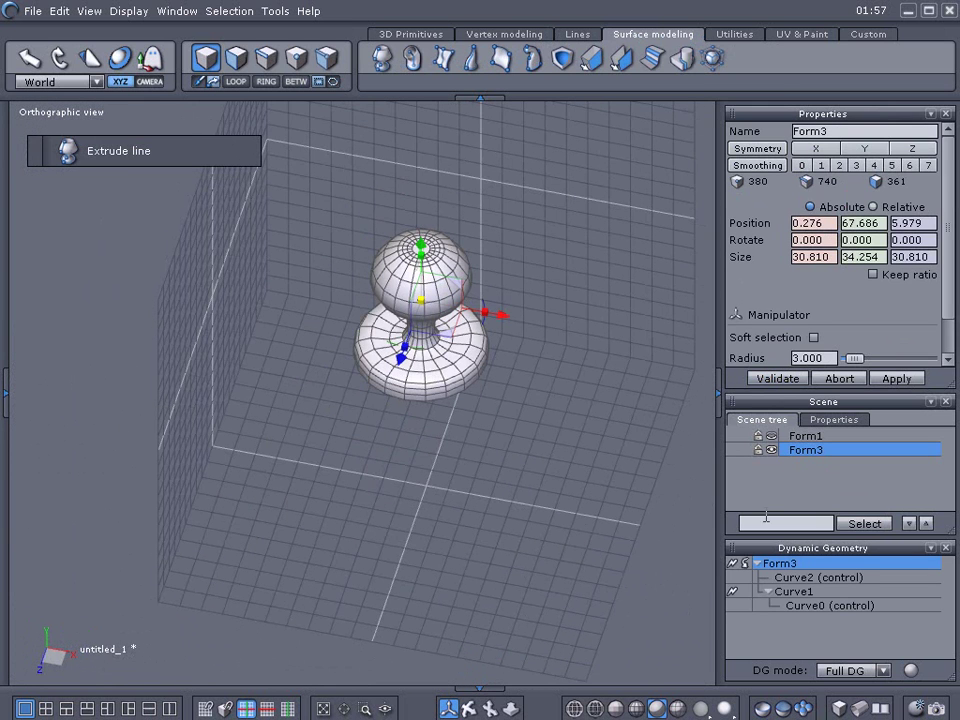
{"action": "left_click", "coordinate": [731, 562]}
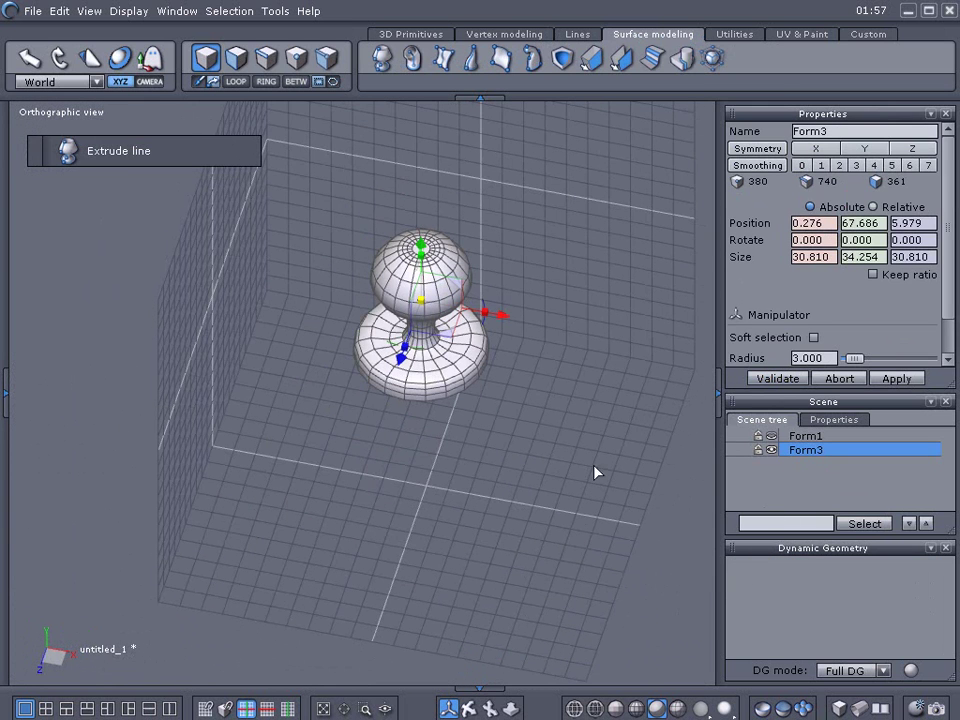
Unhide the door and scale the knob uniformly down to about 10.6 by 11.8 by 10.6.
{"action": "middle_click_drag", "start_coordinate": [593, 465], "coordinate": [671, 457]}
{"action": "scroll", "coordinate": [555, 381], "scroll_direction": "down", "scroll_amount": 3}
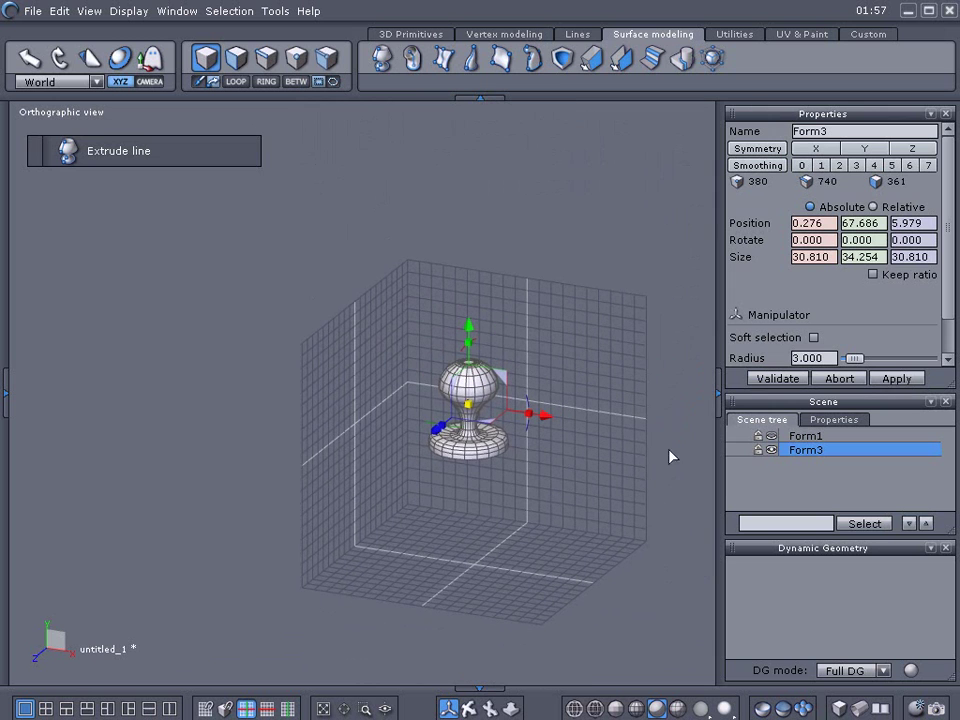
{"action": "left_click", "coordinate": [772, 436]}
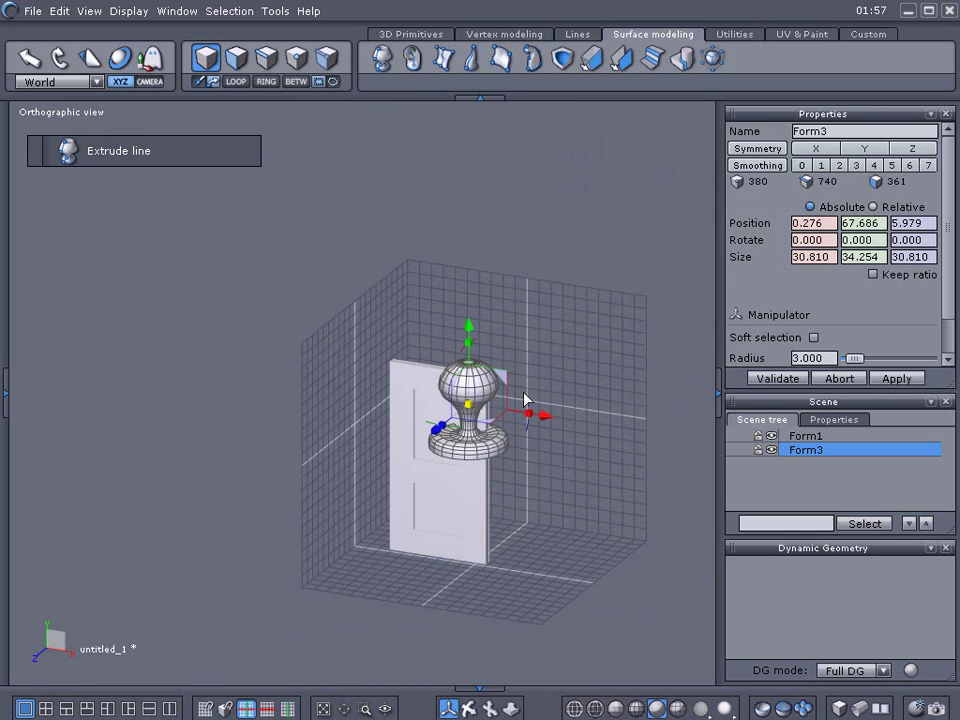
{"action": "left_click_drag", "start_coordinate": [475, 412], "coordinate": [557, 544]}
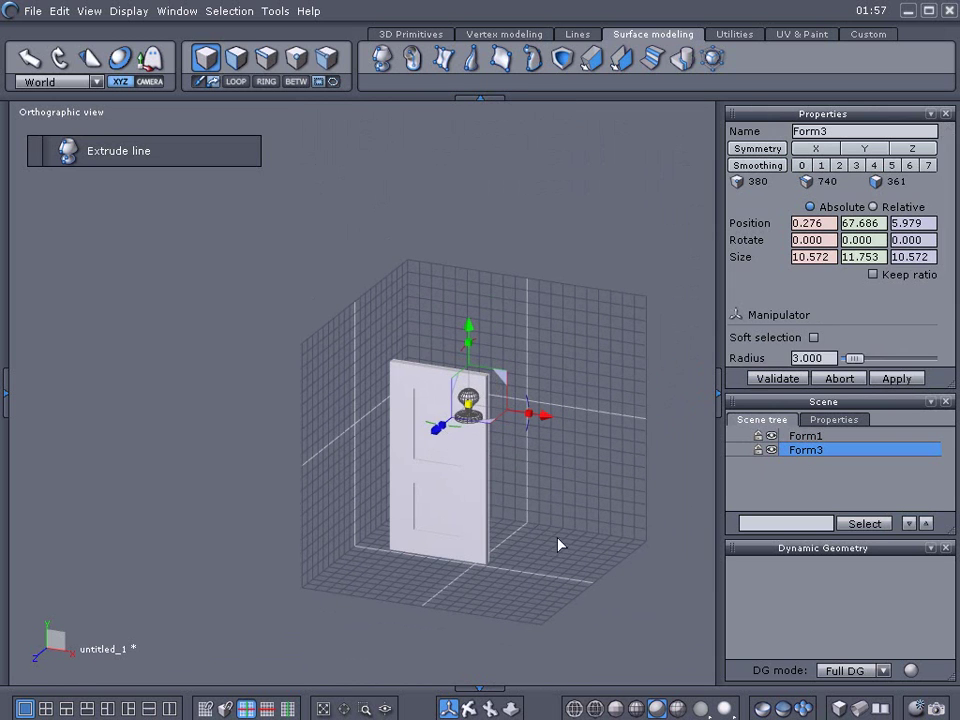
Scale the knob down further to about 7.9 across and rotate it 90 degrees about X to face out from the door.
{"action": "scroll", "coordinate": [555, 530], "scroll_direction": "up", "scroll_amount": 3}
{"action": "middle_click_drag", "start_coordinate": [552, 518], "coordinate": [604, 528]}
{"action": "scroll", "coordinate": [604, 528], "scroll_direction": "down", "scroll_amount": 2}
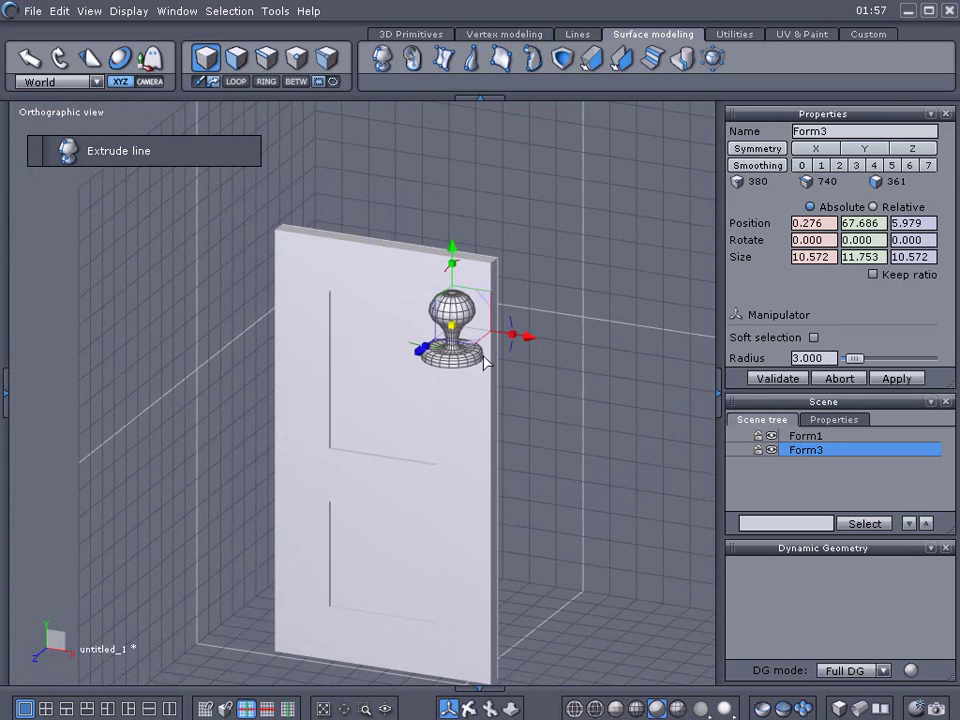
{"action": "scroll", "coordinate": [496, 363], "scroll_direction": "up", "scroll_amount": 3}
{"action": "left_click_drag", "start_coordinate": [433, 310], "coordinate": [410, 342]}
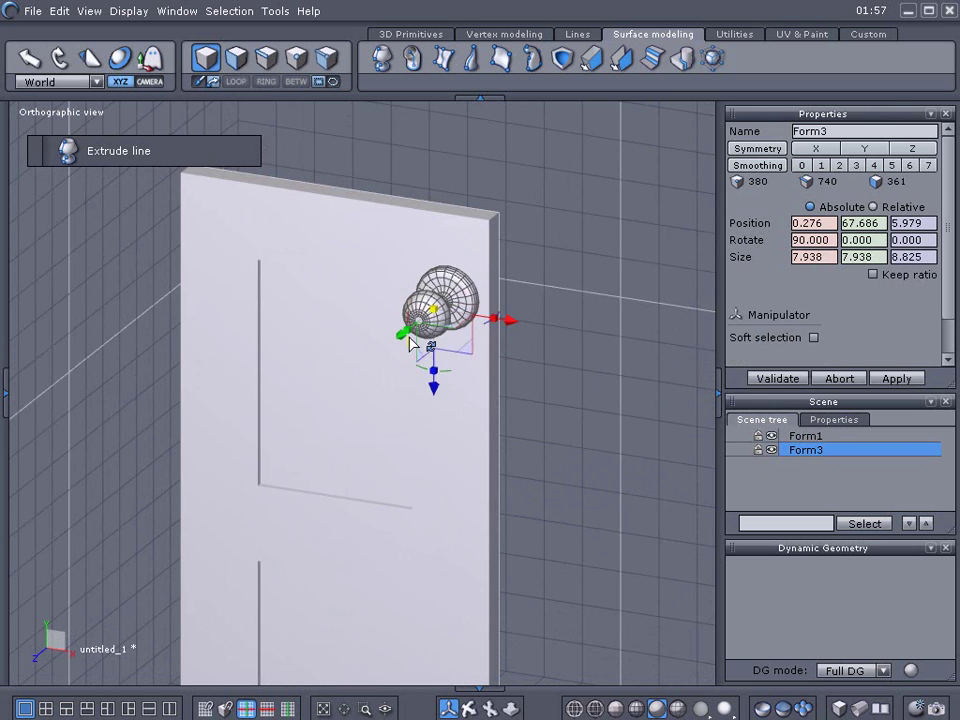
Display edges over the shading, move the knob to about Y 35.9 and Z 3.46, and scale it to about 5.9 by 5.9 by 6.5.
{"action": "left_click_drag", "start_coordinate": [443, 238], "coordinate": [465, 506]}
{"action": "middle_click_drag", "start_coordinate": [611, 499], "coordinate": [416, 352]}
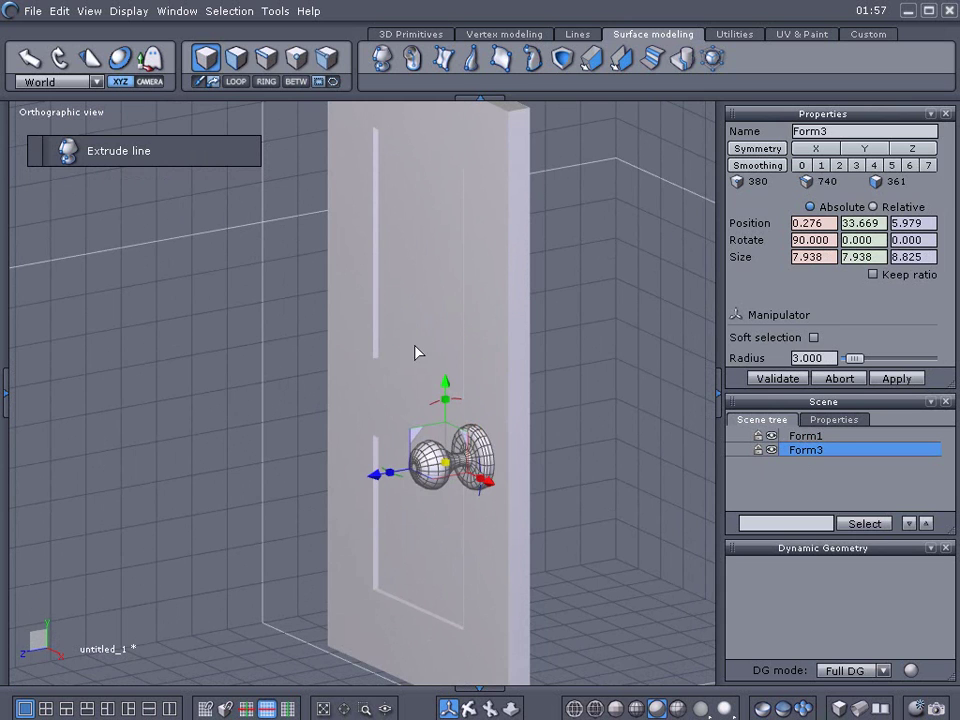
{"action": "left_click", "coordinate": [636, 708]}
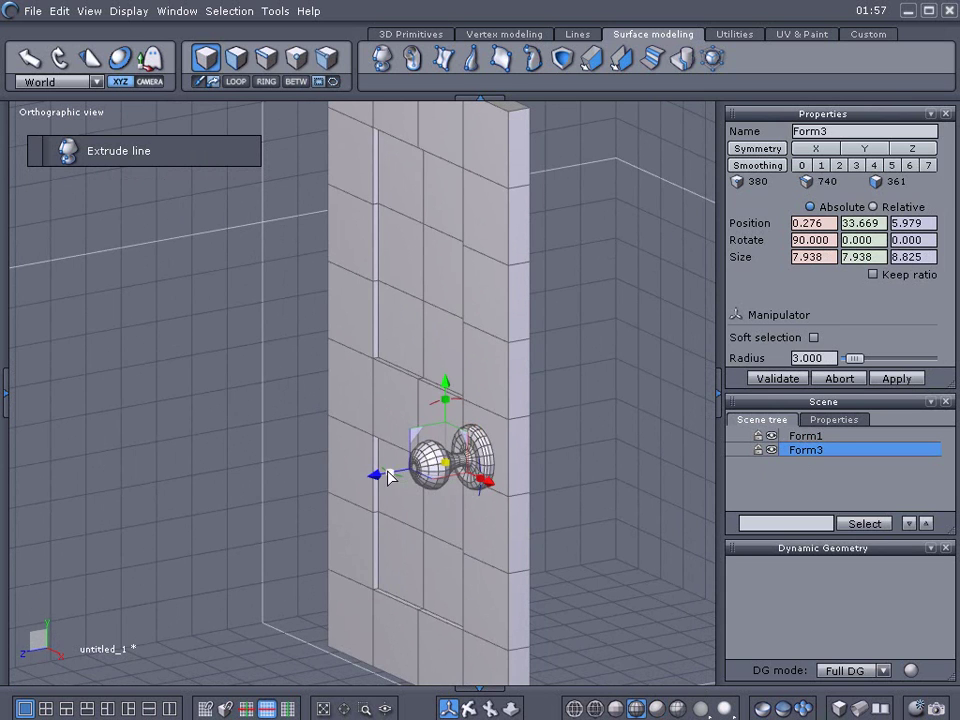
{"action": "left_click_drag", "start_coordinate": [378, 478], "coordinate": [393, 477]}
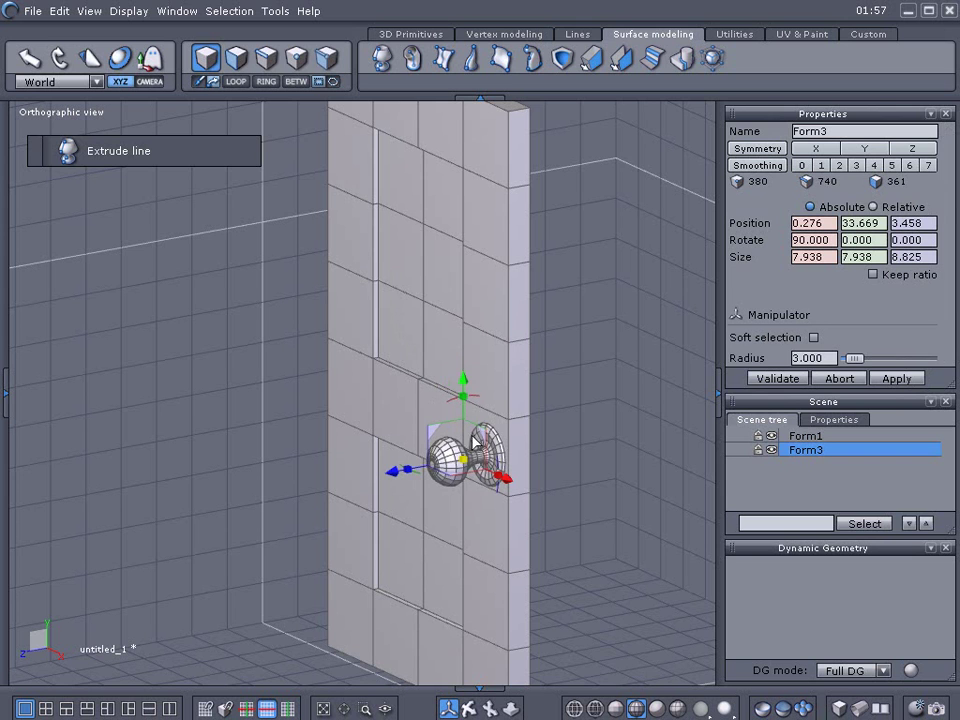
{"action": "left_click_drag", "start_coordinate": [470, 475], "coordinate": [467, 516]}
{"action": "left_click_drag", "start_coordinate": [471, 388], "coordinate": [463, 363]}
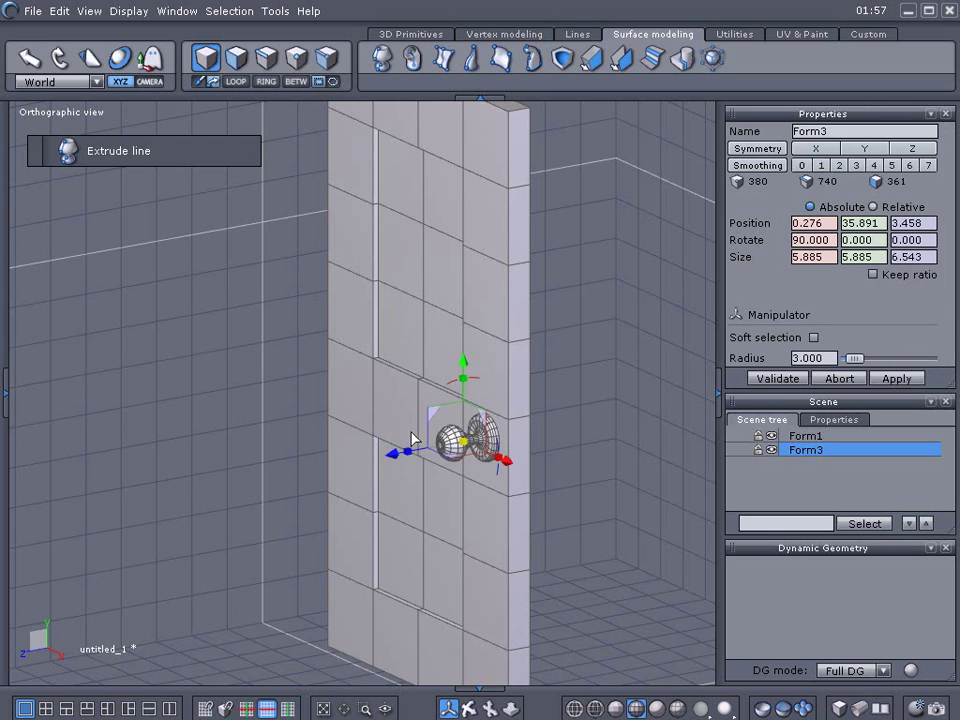
Move the knob along Z to about 3.06 so it sits against the door, and clear the selection.
{"action": "left_click_drag", "start_coordinate": [394, 452], "coordinate": [395, 456]}
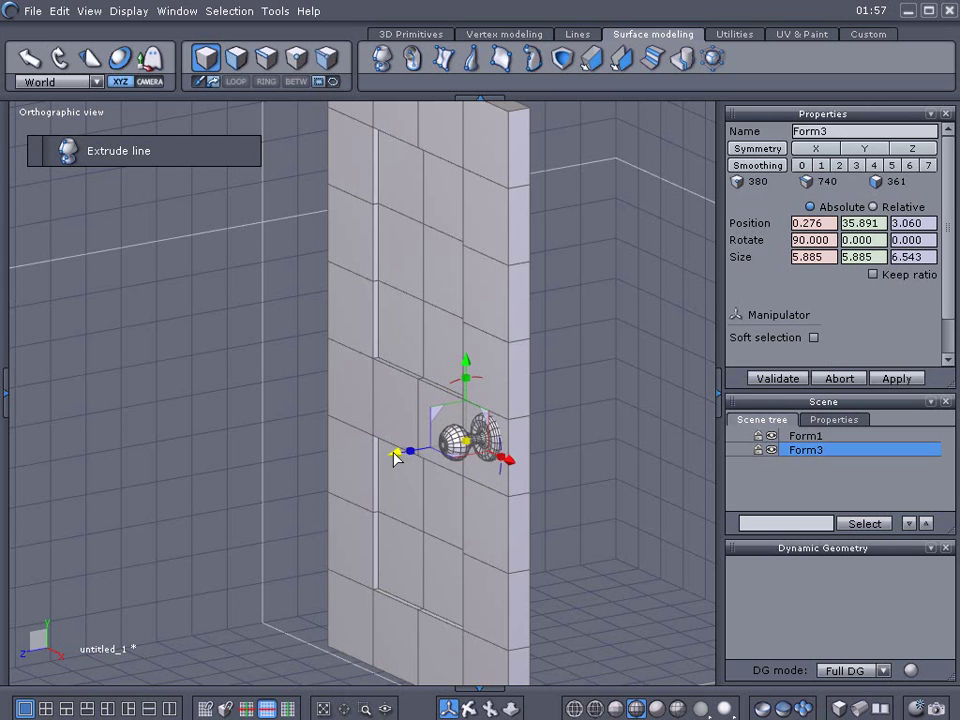
{"action": "left_click", "coordinate": [556, 460]}
{"action": "left_click", "coordinate": [582, 452]}
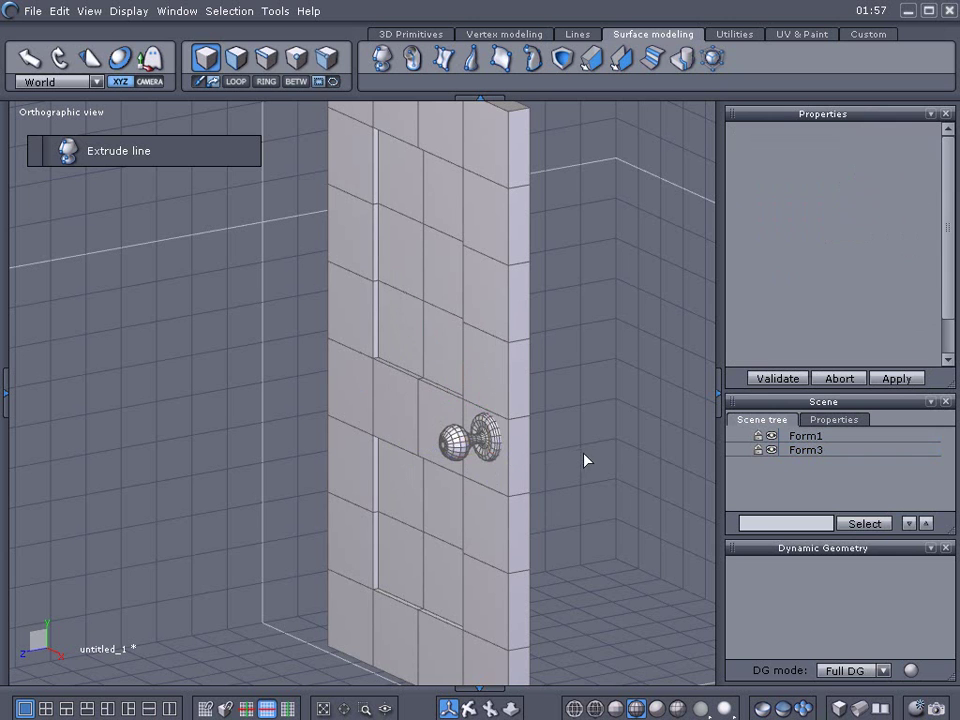
Display the door and knob with smooth shading without edges and view the whole door from the front.
{"action": "left_click", "coordinate": [656, 707]}
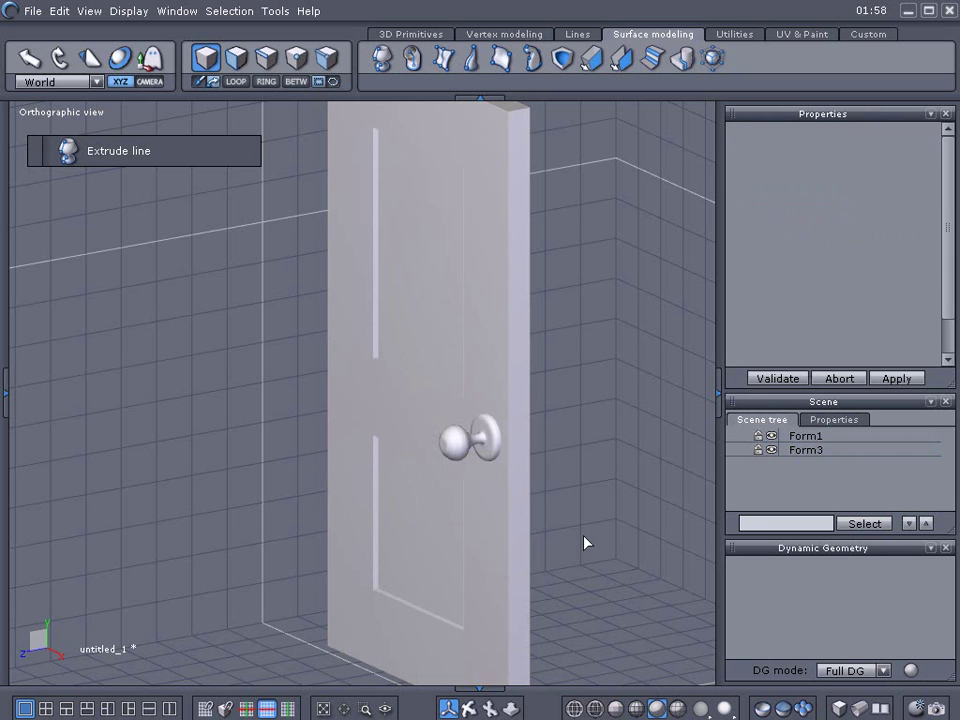
{"action": "middle_click_drag", "start_coordinate": [585, 542], "coordinate": [610, 535]}
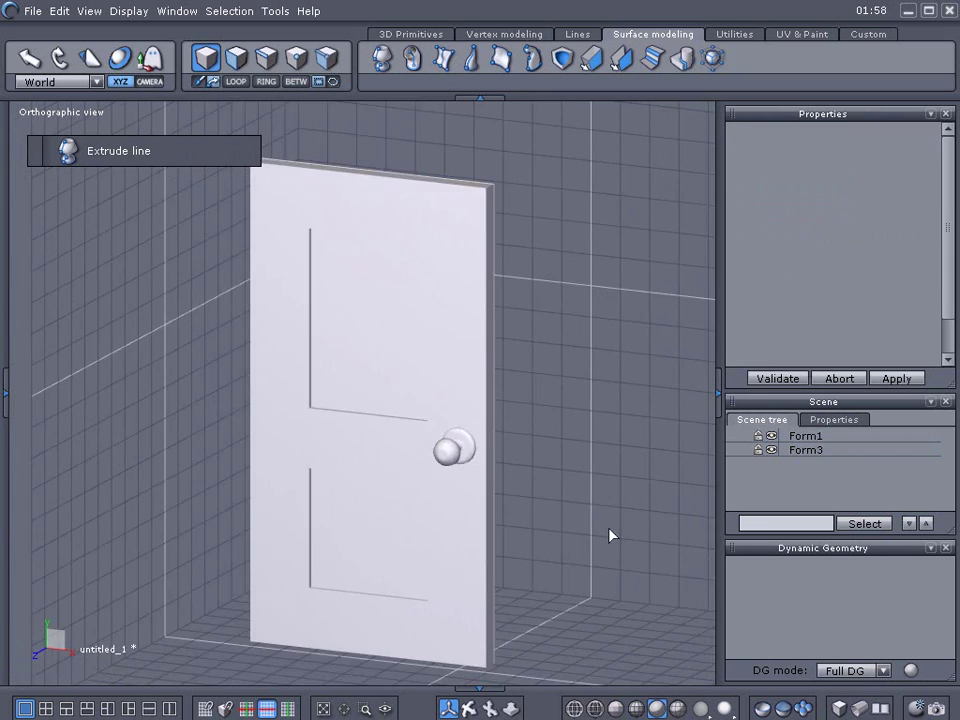
{"action": "scroll", "coordinate": [610, 535], "scroll_direction": "down", "scroll_amount": 3}
Shade the viewport with the soft warm-grey material preview and inspect the door and knob.
{"action": "left_click", "coordinate": [700, 708]}
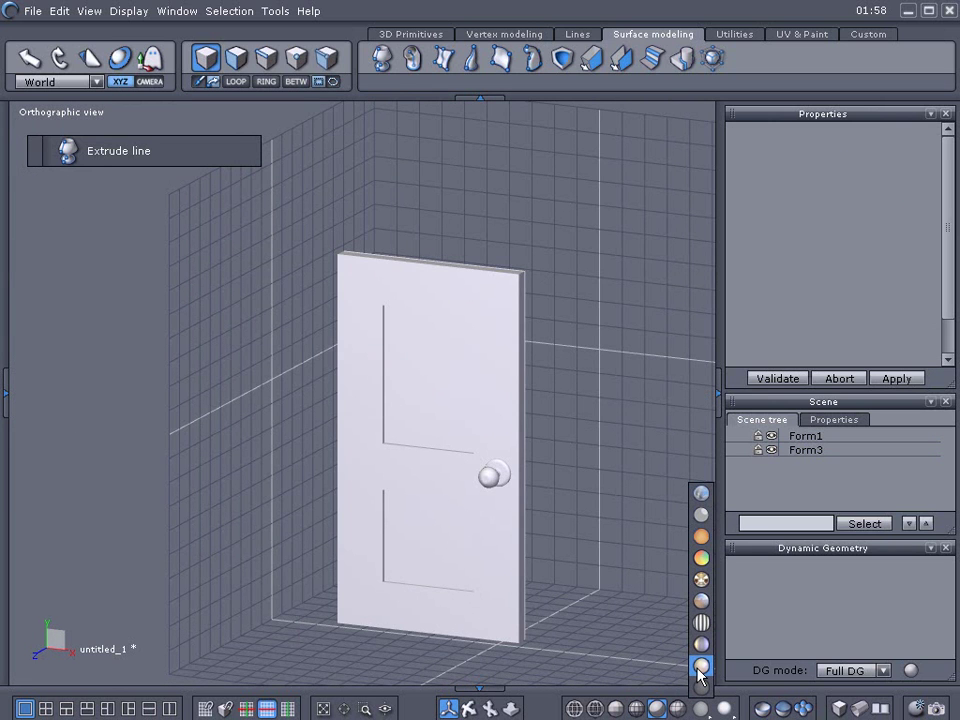
{"action": "left_click", "coordinate": [700, 667]}
{"action": "mouse_move", "coordinate": [628, 597]}
{"action": "middle_mouse_down"}
{"action": "mouse_move", "coordinate": [549, 641]}
{"action": "mouse_move", "coordinate": [611, 636]}
{"action": "mouse_move", "coordinate": [562, 641]}
{"action": "mouse_move", "coordinate": [615, 628]}
{"action": "mouse_move", "coordinate": [521, 619]}
{"action": "mouse_move", "coordinate": [568, 615]}
{"action": "mouse_move", "coordinate": [516, 604]}
{"action": "mouse_move", "coordinate": [611, 658]}
{"action": "middle_mouse_up"}
{"action": "scroll", "coordinate": [615, 628], "scroll_direction": "up", "scroll_amount": 3}
Switch the viewport shader to the two-tone yellow and violet preview and view the door at an angle.
{"action": "left_click", "coordinate": [702, 709]}
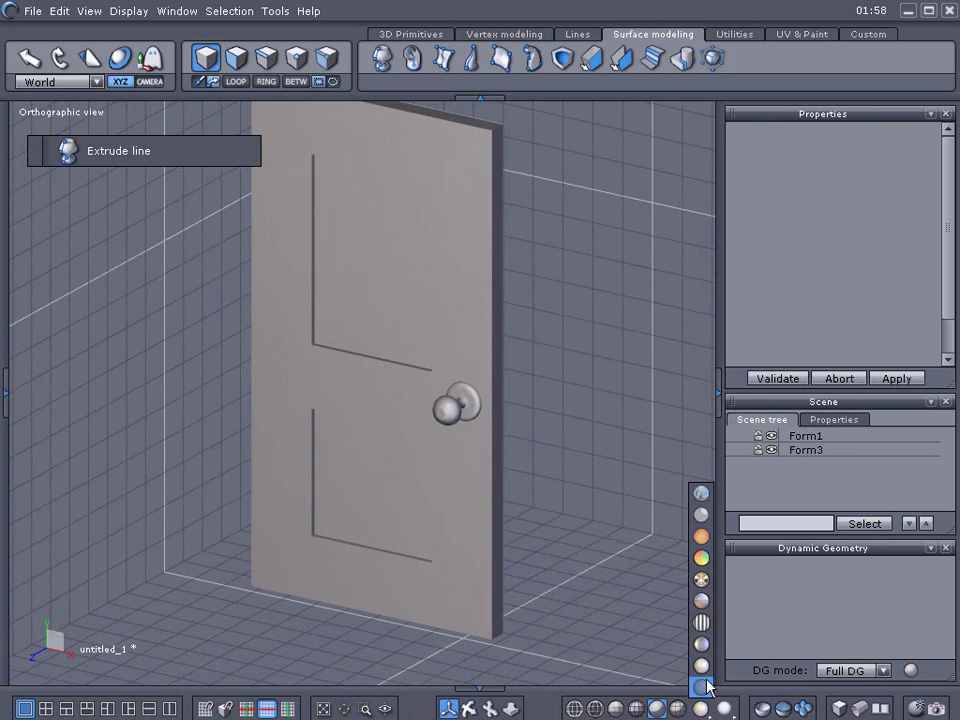
{"action": "left_click", "coordinate": [701, 644]}
{"action": "mouse_move", "coordinate": [627, 613]}
{"action": "middle_mouse_down"}
{"action": "mouse_move", "coordinate": [506, 587]}
{"action": "mouse_move", "coordinate": [574, 568]}
{"action": "mouse_move", "coordinate": [570, 582]}
{"action": "middle_mouse_up"}
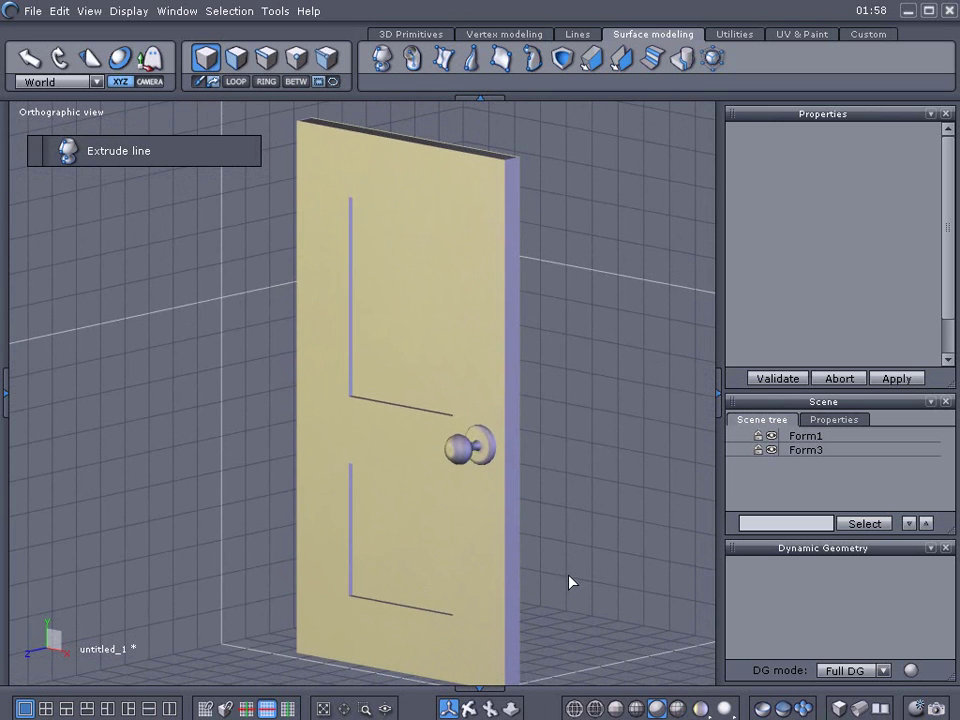